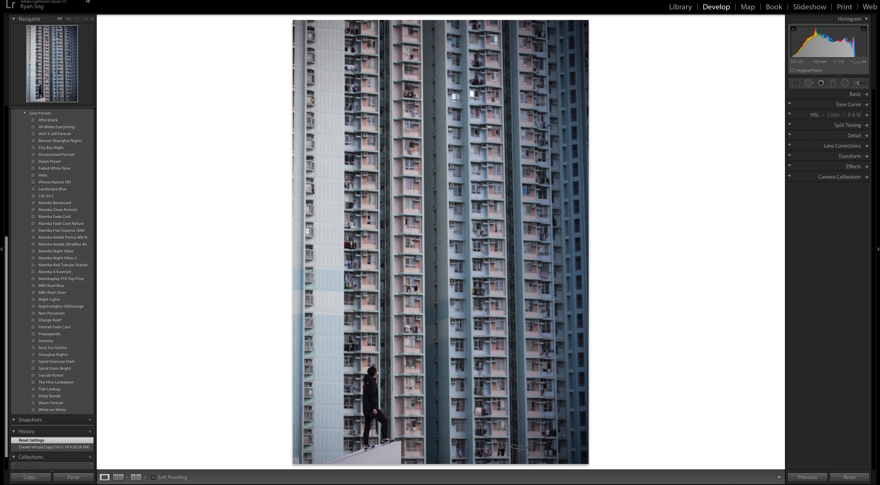
- Check the installed release and Camera Raw version in the program's About window, and close it
left_click(29, 1)
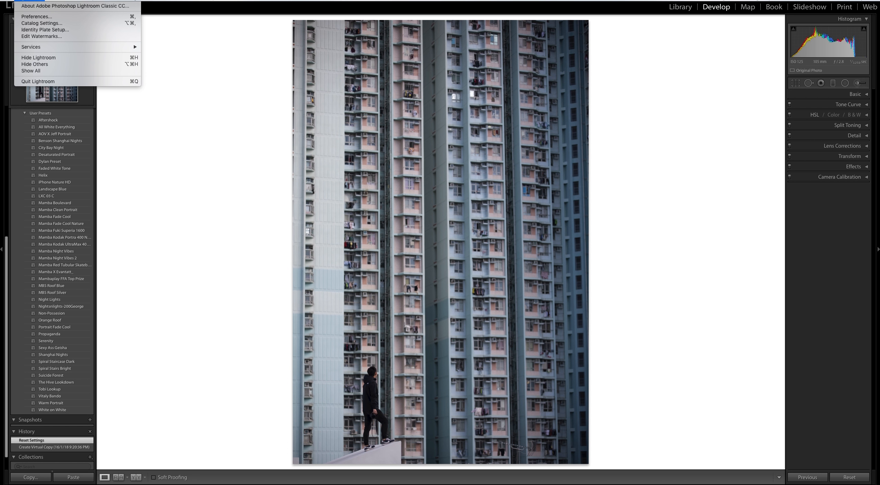
left_click(45, 6)
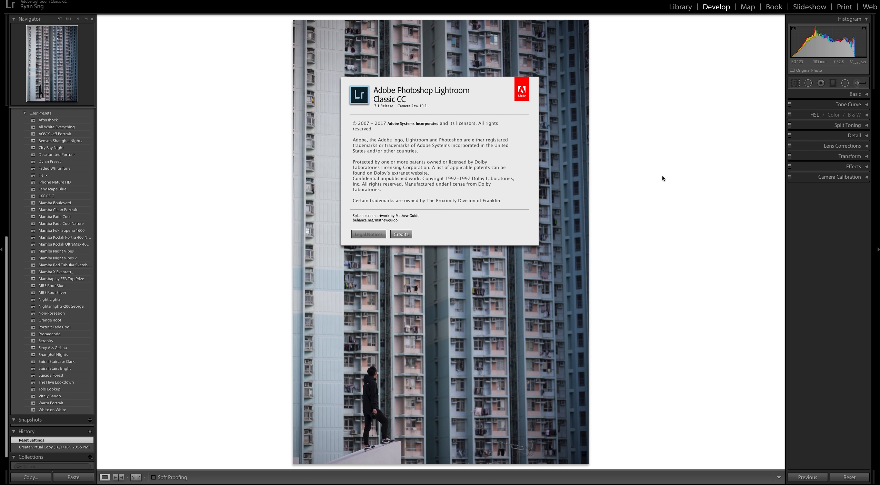
left_click(658, 163)
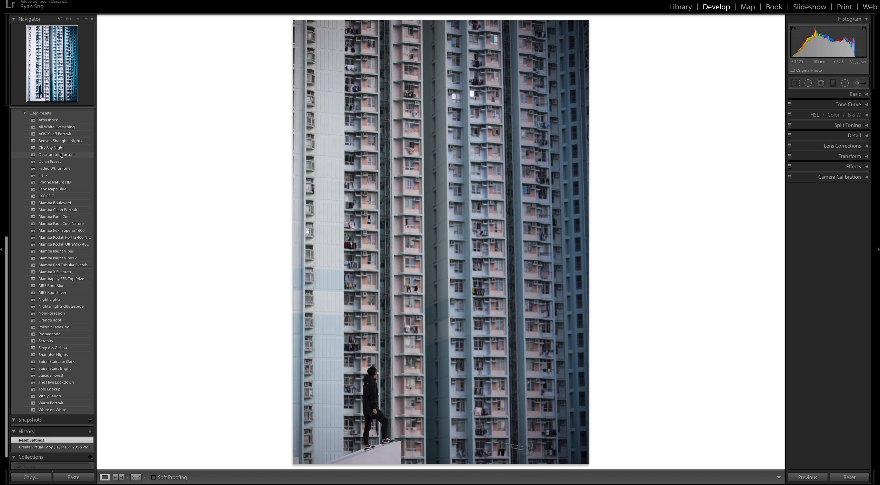
- Try the Aftershock preset with chromatic aberration removal and lens profile corrections, and reset all the photo's develop settings
left_click(62, 121)
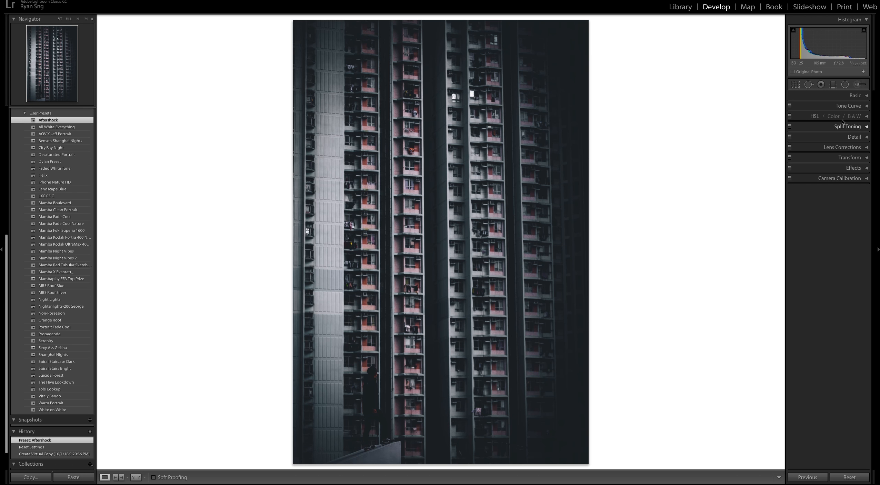
left_click(860, 149)
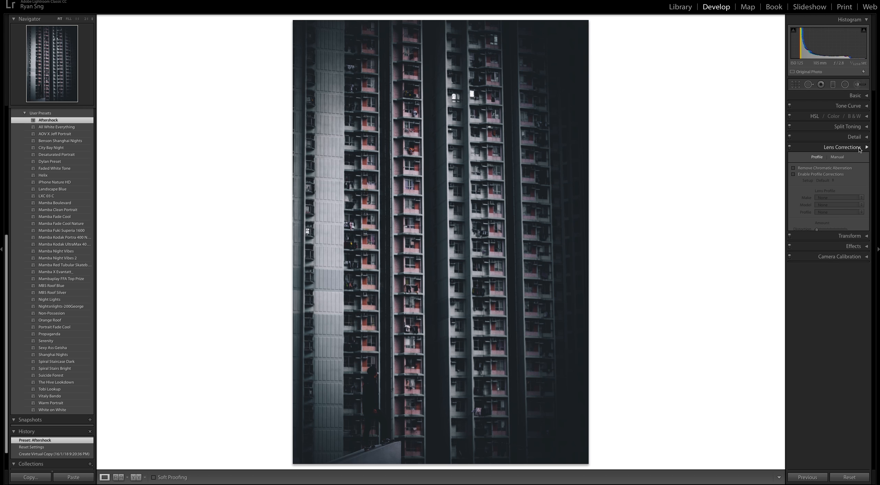
left_click(834, 169)
left_click(827, 174)
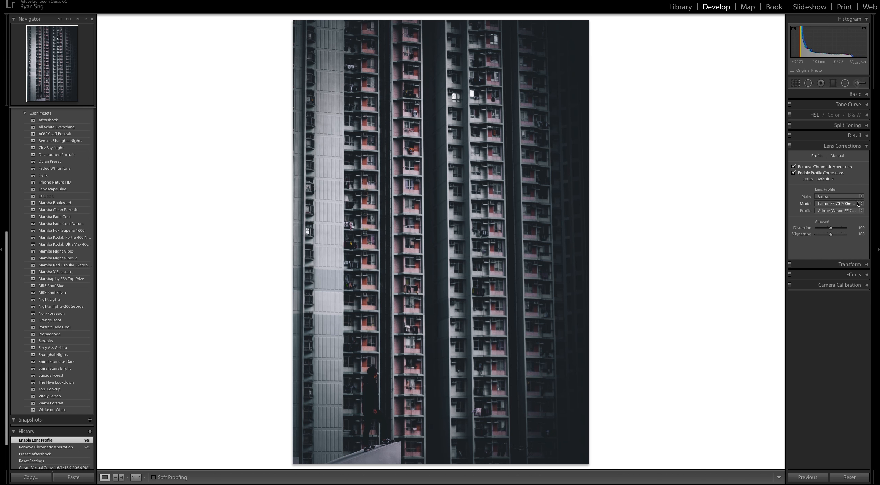
left_click(811, 173)
left_click(836, 173)
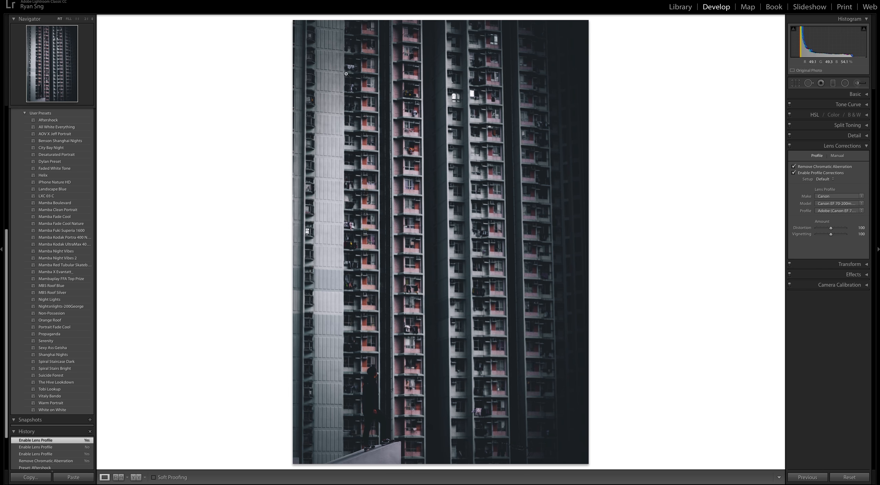
left_click(842, 146)
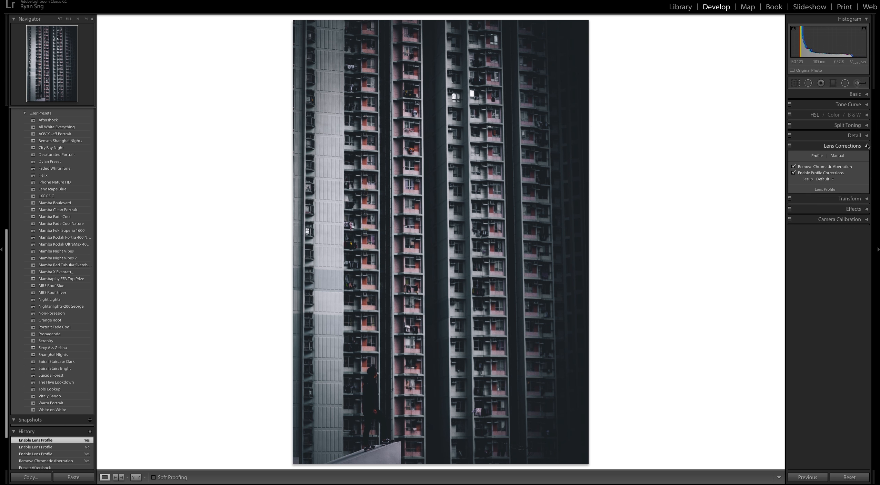
left_click(850, 477)
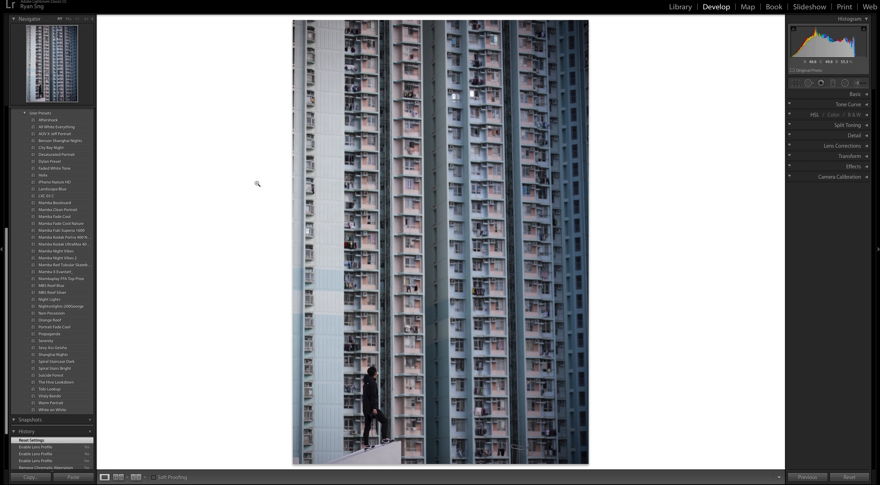
- Enable chromatic aberration removal and lens profile corrections for the photo
left_click(865, 147)
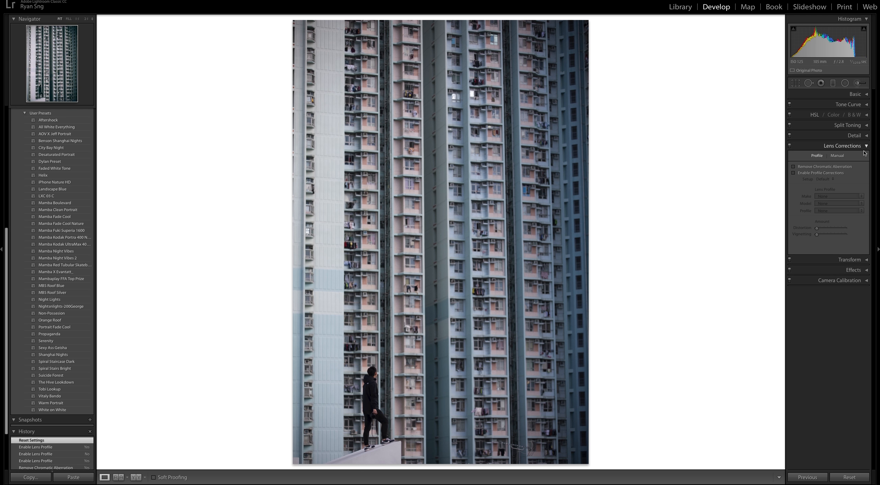
left_click(823, 167)
left_click(824, 173)
left_click(867, 146)
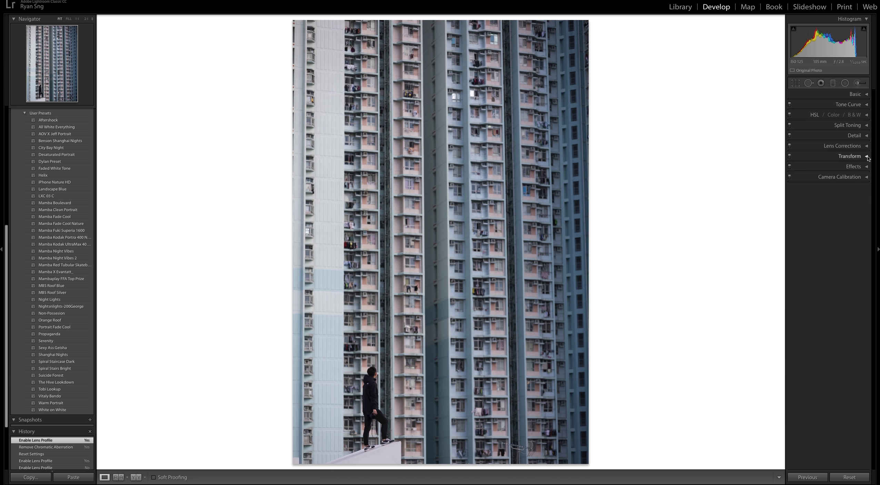
- Set the camera calibration profile to Camera Standard
left_click(866, 177)
left_click(838, 199)
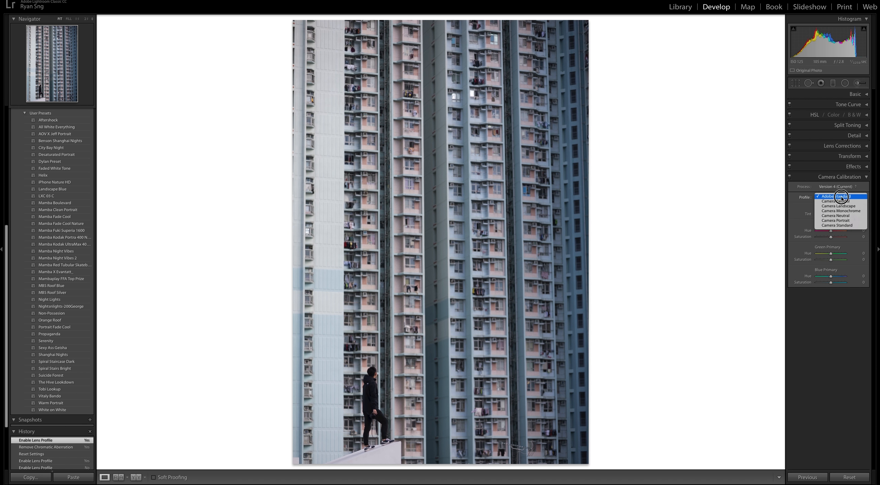
left_click(849, 225)
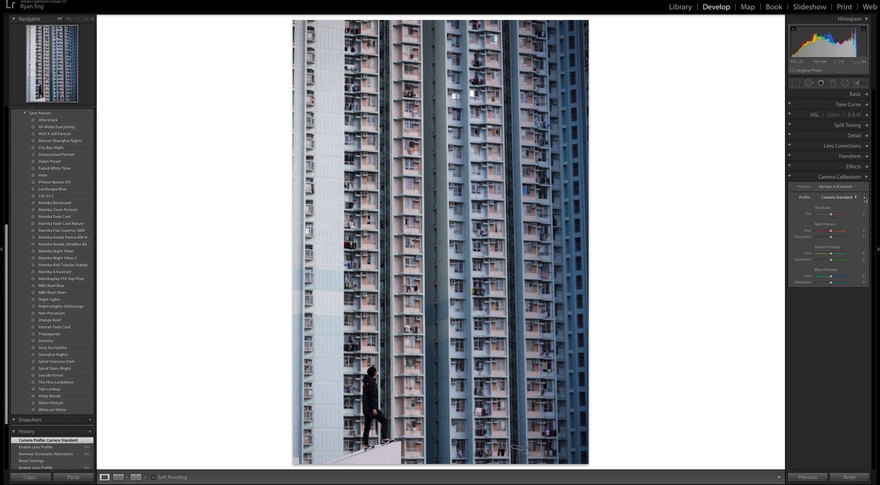
left_click(850, 197)
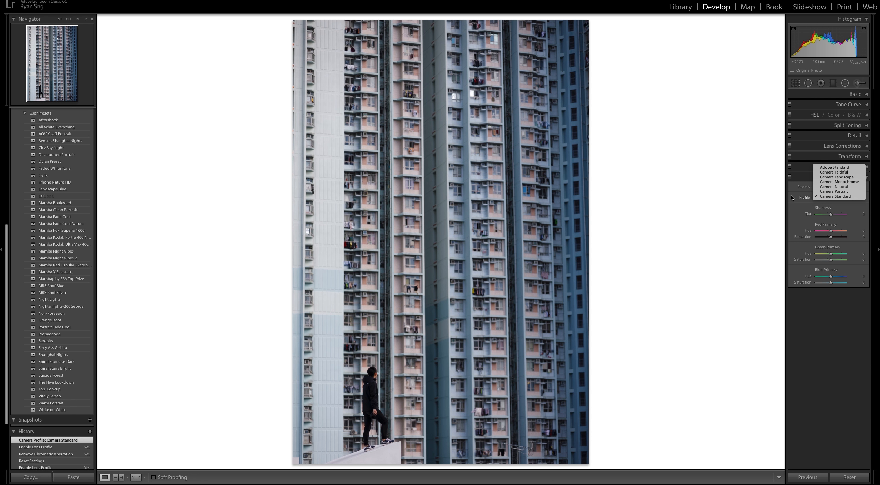
left_click(836, 197)
left_click(840, 198)
left_click(839, 198)
left_click(867, 177)
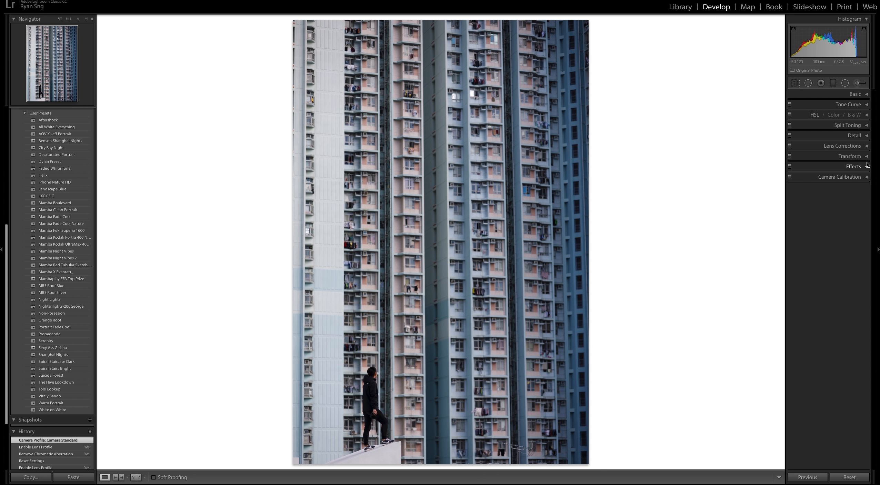
- Try the Auto Upright perspective correction on the photo and switch Upright back off
left_click(867, 157)
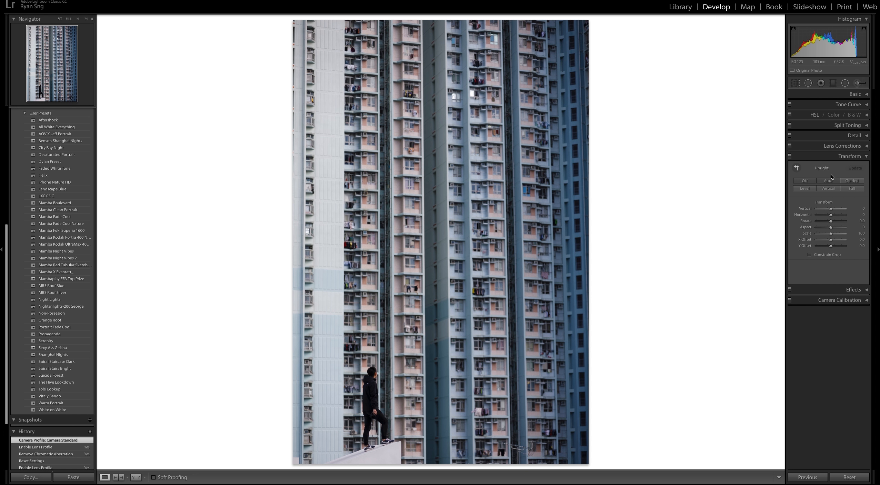
left_click(832, 178)
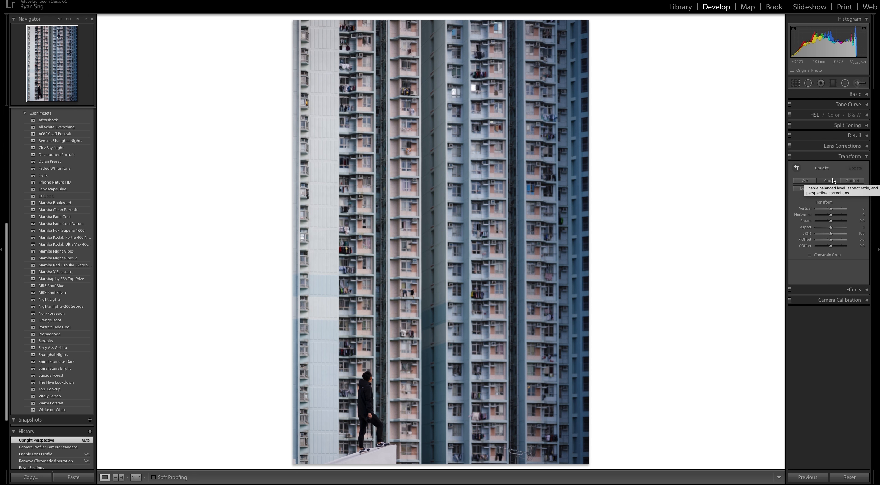
left_click(809, 181)
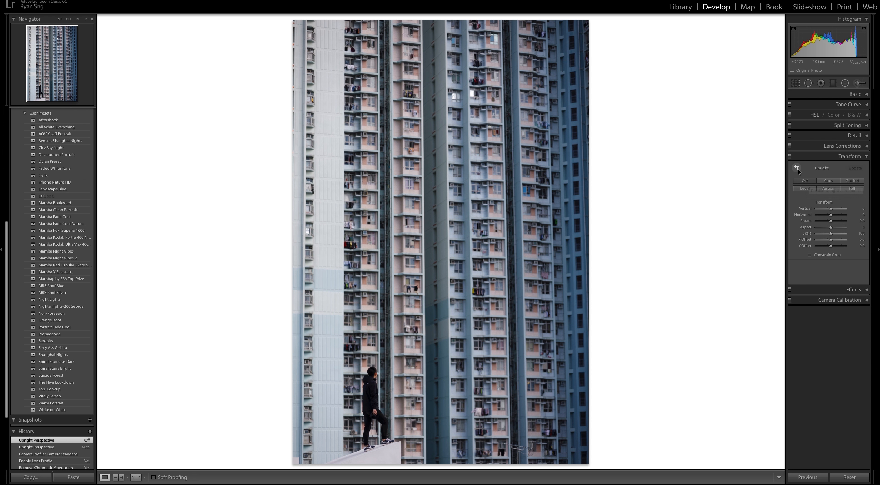
- Straighten the building with Guided Upright, using one vertical guide along its left side and another along its right side
left_click(797, 168)
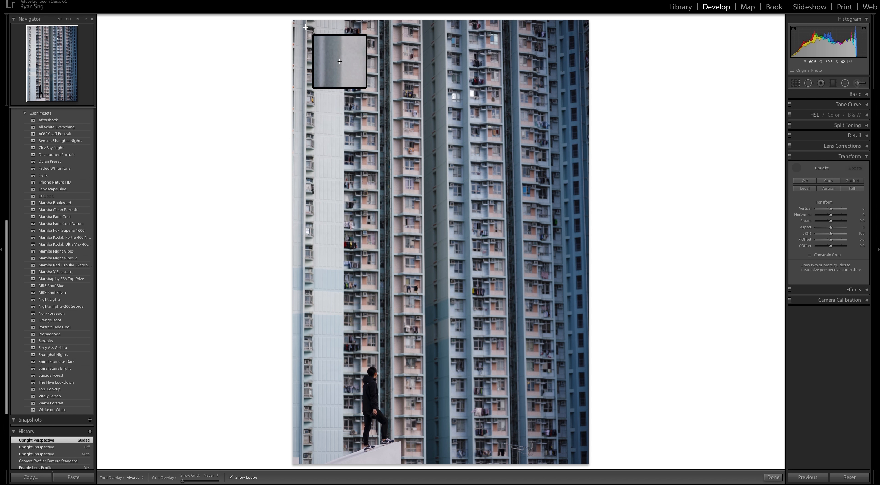
mouse_move(306, 27)
left_mouse_down()
mouse_move(291, 403)
mouse_move(303, 410)
mouse_move(300, 428)
left_mouse_up()
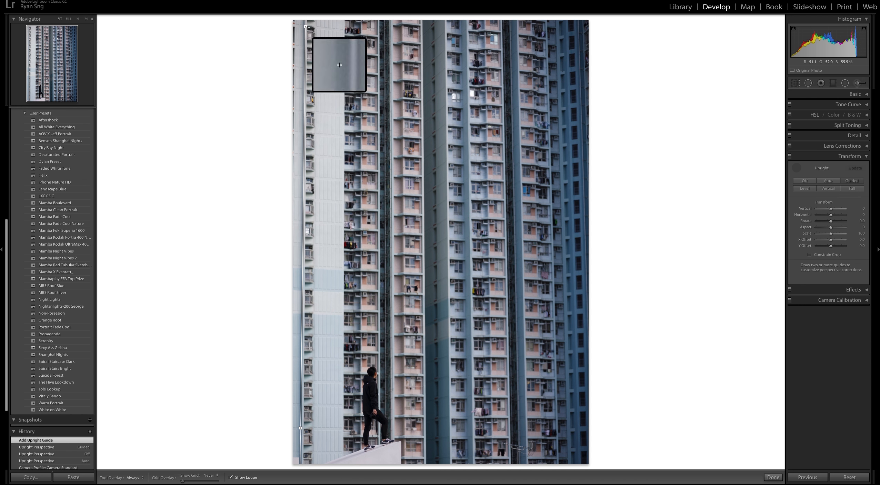
key("Delete")
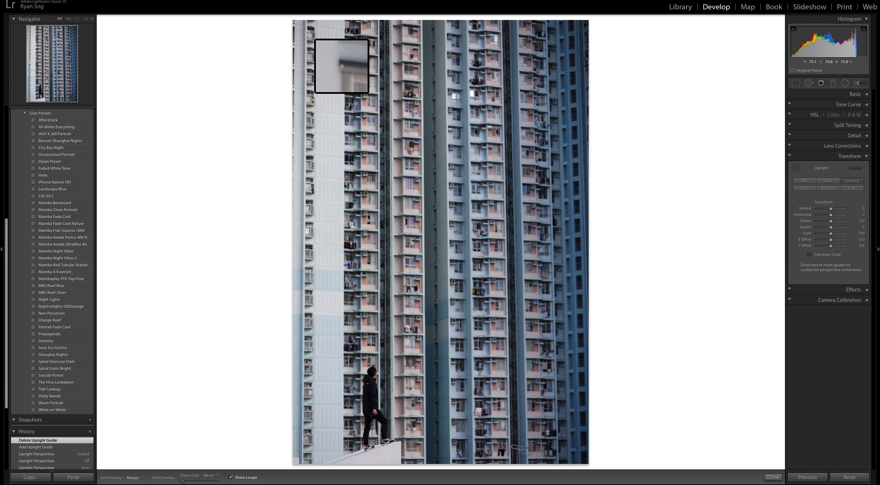
left_click_drag(308, 33, 304, 412)
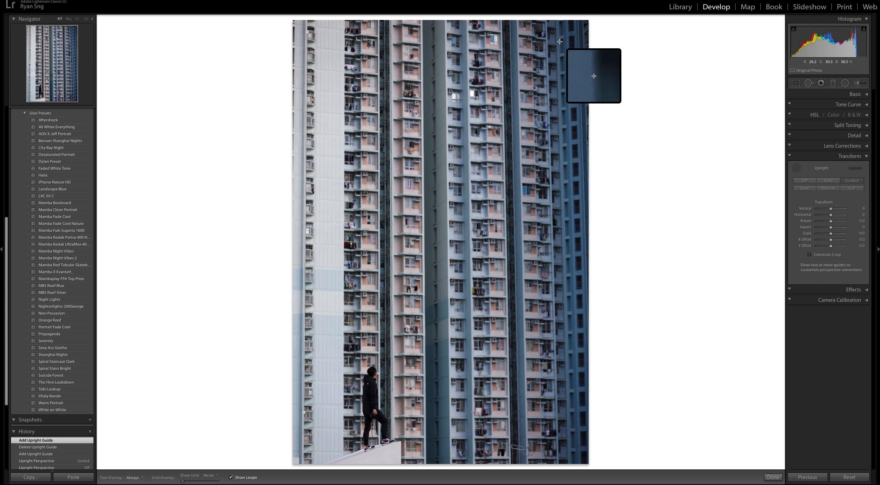
left_click_drag(560, 39, 570, 395)
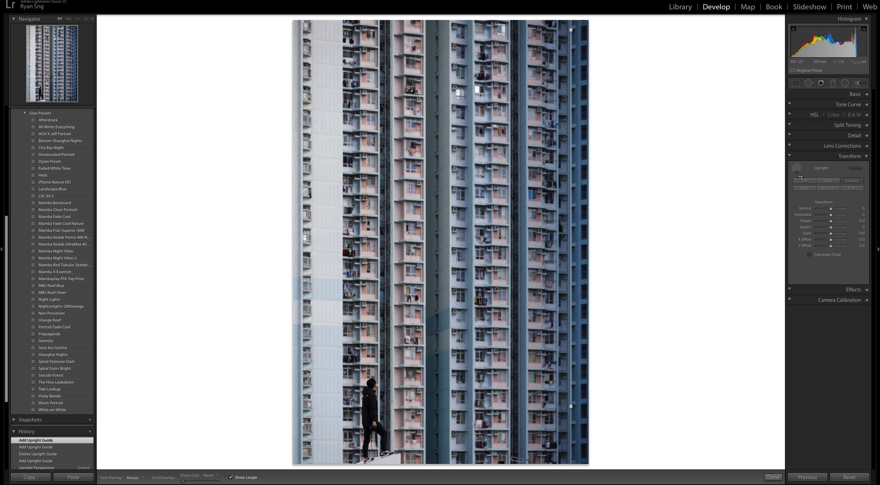
left_click(797, 168)
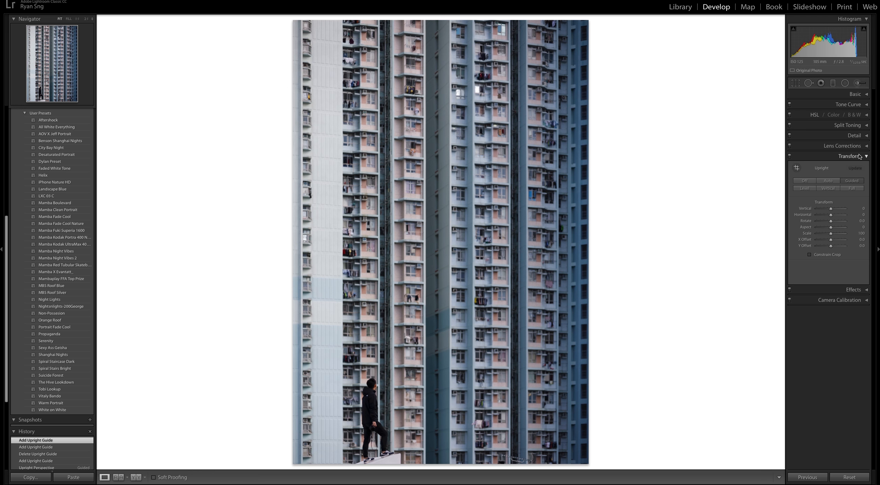
left_click(865, 157)
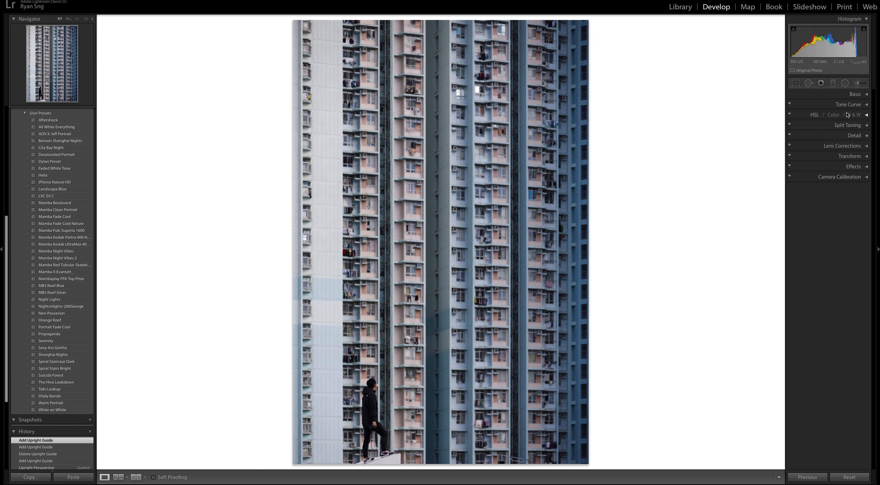
- Apply the Aftershock preset and reset the photo's Exposure to 0.00
left_click(868, 95)
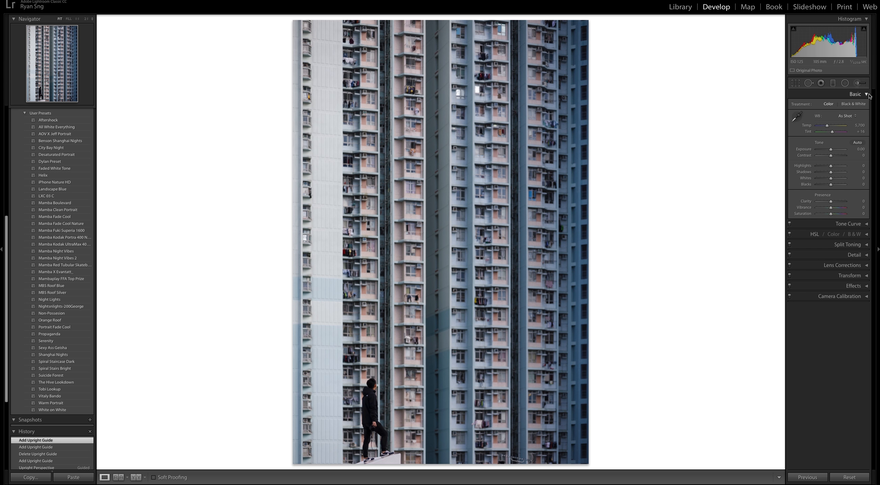
left_click(868, 94)
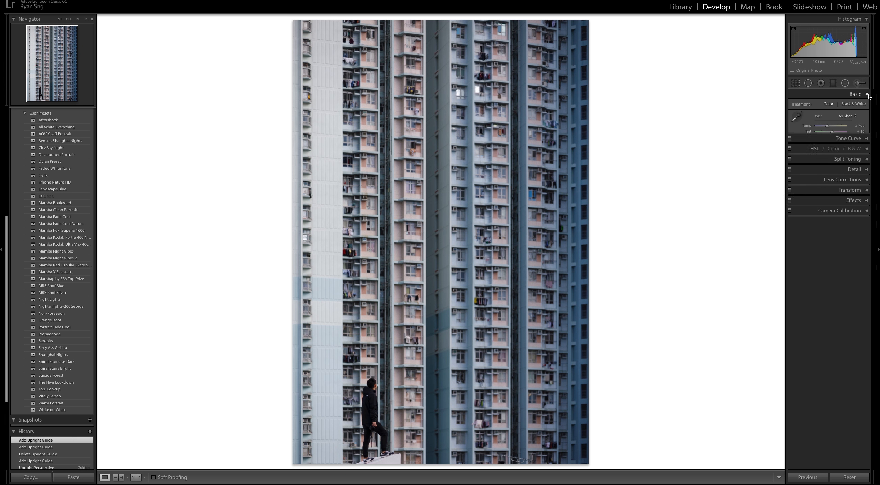
left_click(67, 122)
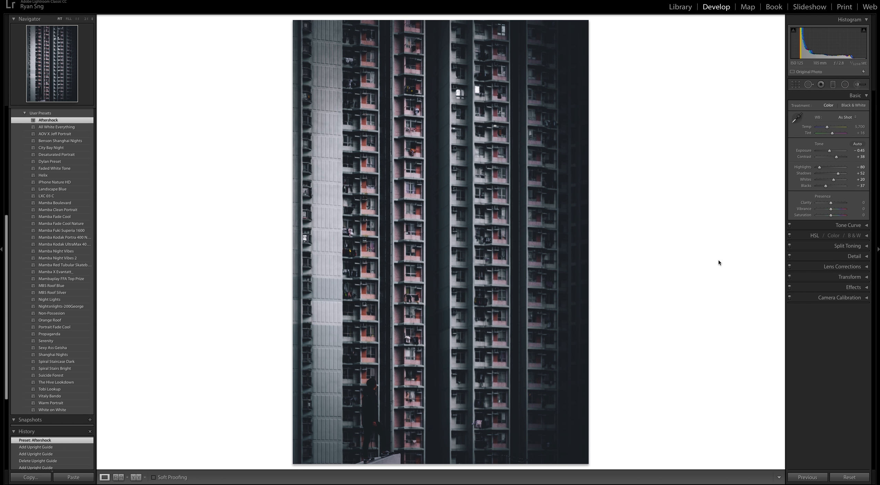
double_click(804, 153)
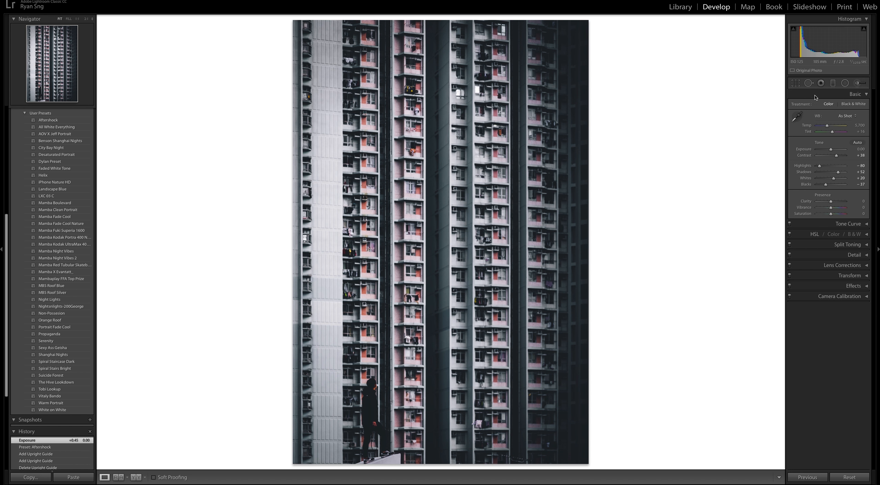
- Try a 4 x 5 / 8 x 10 crop that keeps the lower part of the photo with the standing figure
left_click(798, 85)
left_click(843, 107)
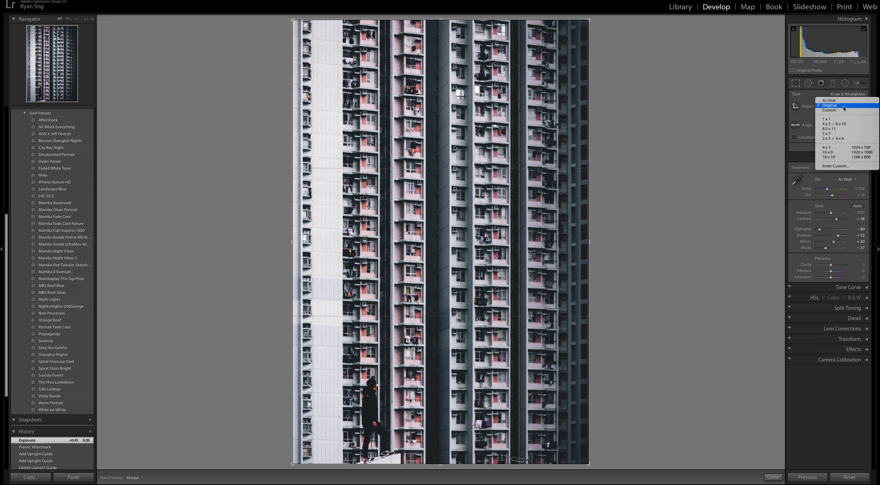
left_click(841, 124)
left_click_drag(474, 182, 474, 146)
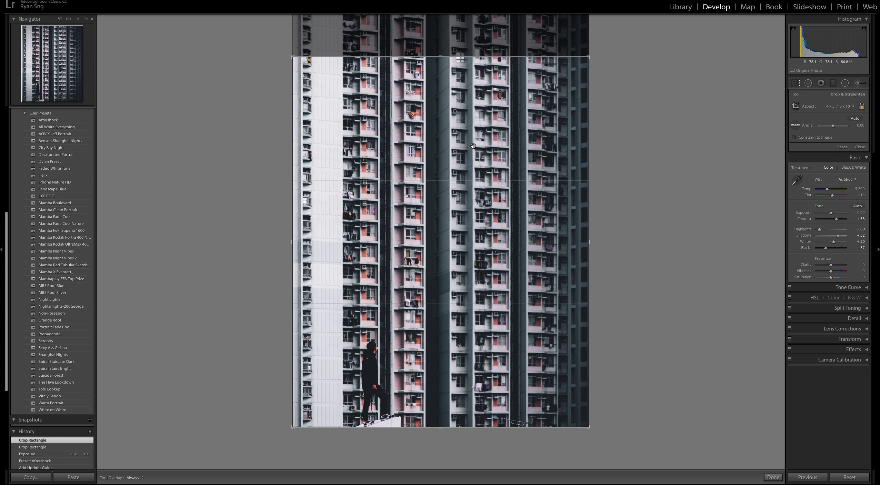
key("Return")
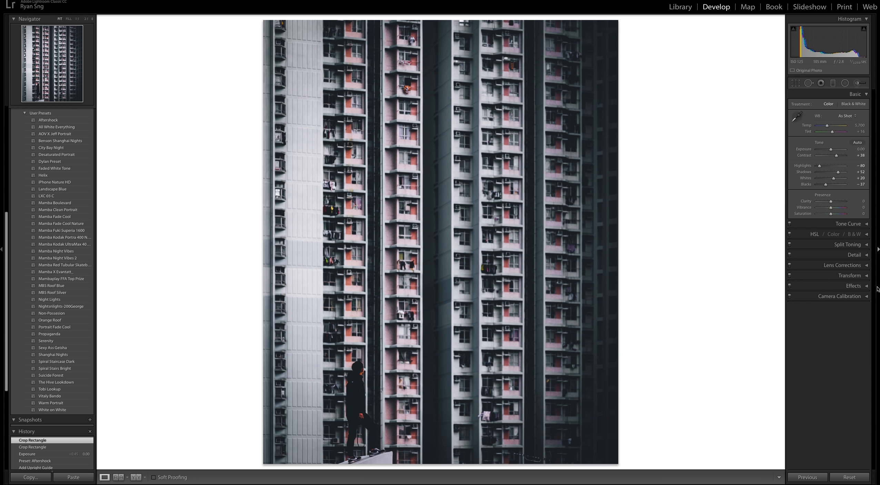
- Reset the post-crop vignetting amount to 0
left_click(867, 286)
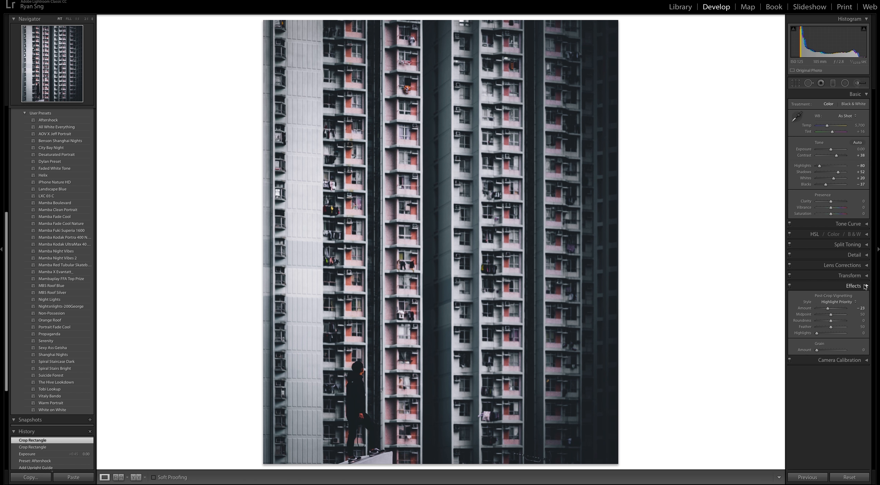
double_click(804, 308)
left_click(854, 286)
- Restore the photo's full frame by setting the crop aspect to As Shot, and leave cropping
left_click(796, 83)
left_click(835, 106)
left_click(833, 83)
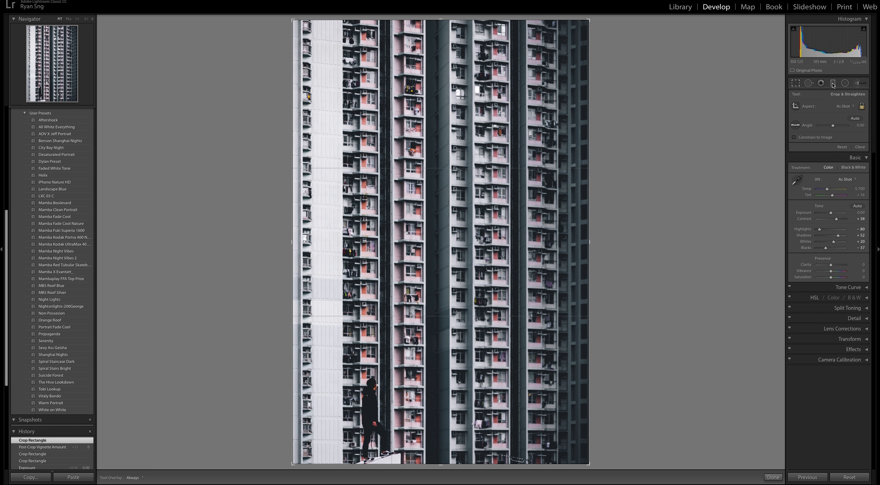
key("r")
- Try a post-crop vignetting amount of -12 and reset it to 0
left_click(867, 287)
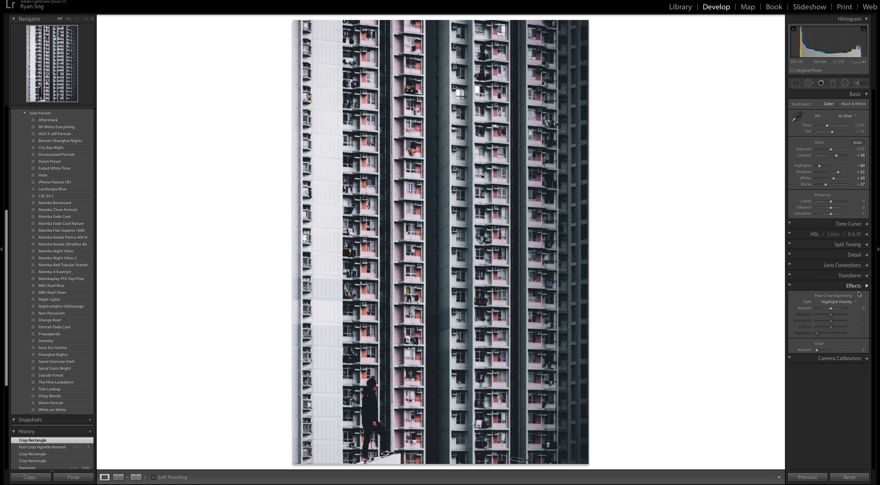
left_click_drag(830, 310, 827, 311)
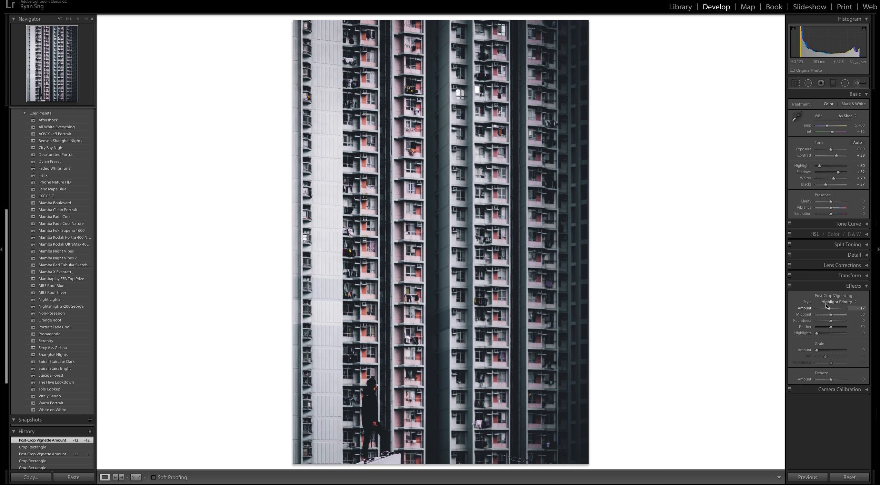
double_click(805, 310)
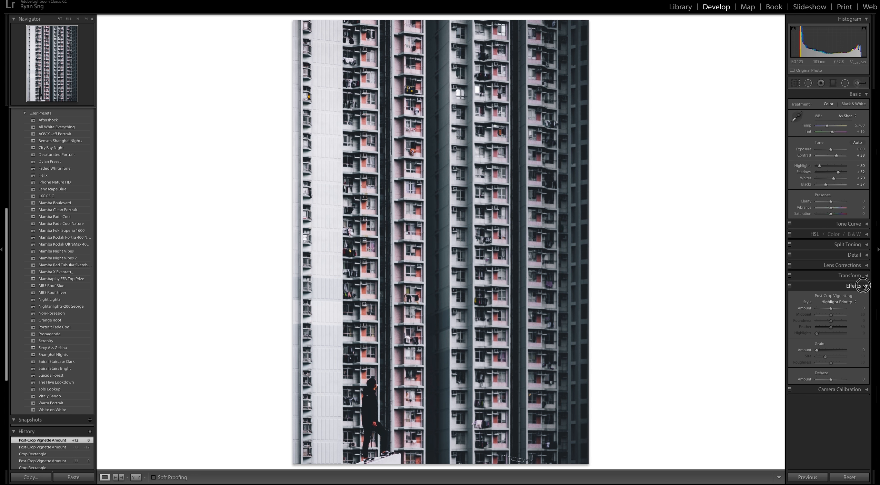
left_click(855, 286)
- Crop the photo to the 4 x 5 / 8 x 10 aspect, keeping the lower part with the standing figure
key("r")
left_click(845, 106)
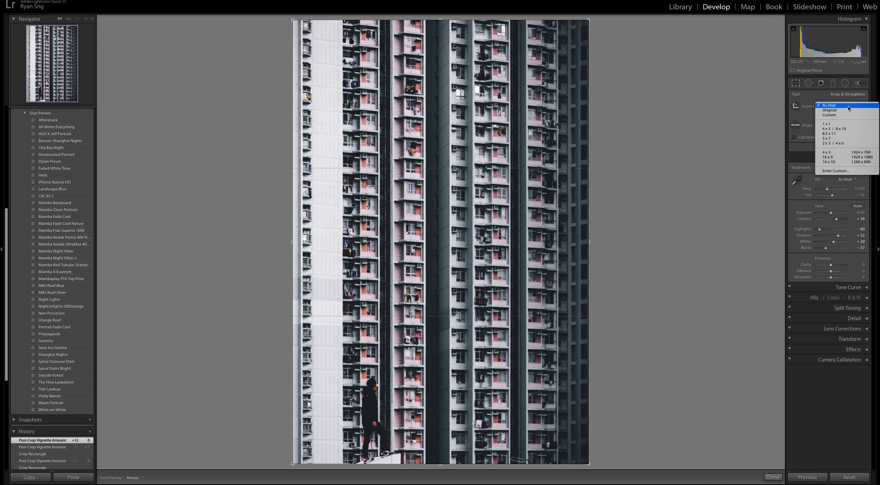
left_click(838, 129)
left_click_drag(384, 247, 385, 208)
key("Return")
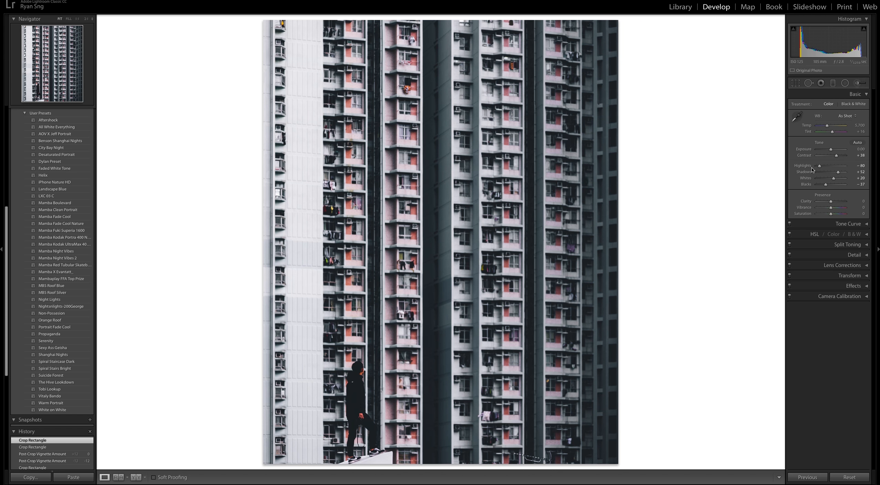
- Set the photo's Shadows to +27, Whites to +5 and Blacks to -36
left_click(835, 172)
left_click_drag(835, 172, 826, 186)
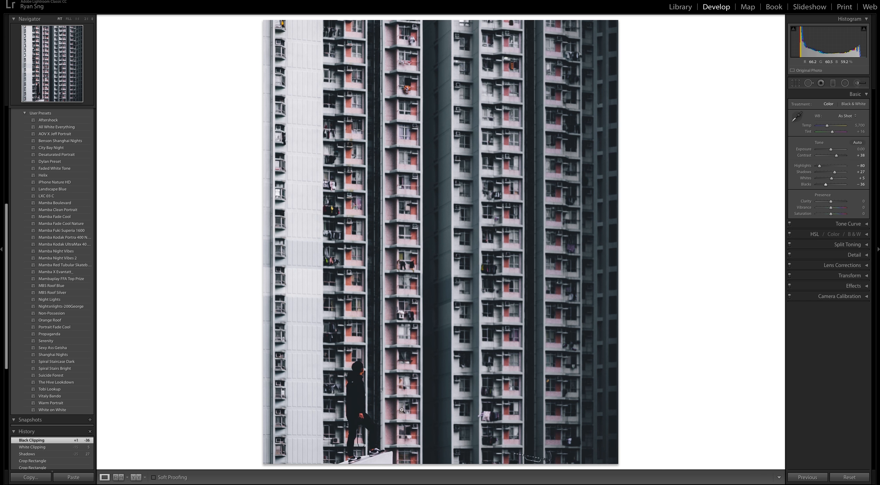
- Add an inverted radial filter as a tall ellipse around the standing figure and centre it on the body
left_click(845, 83)
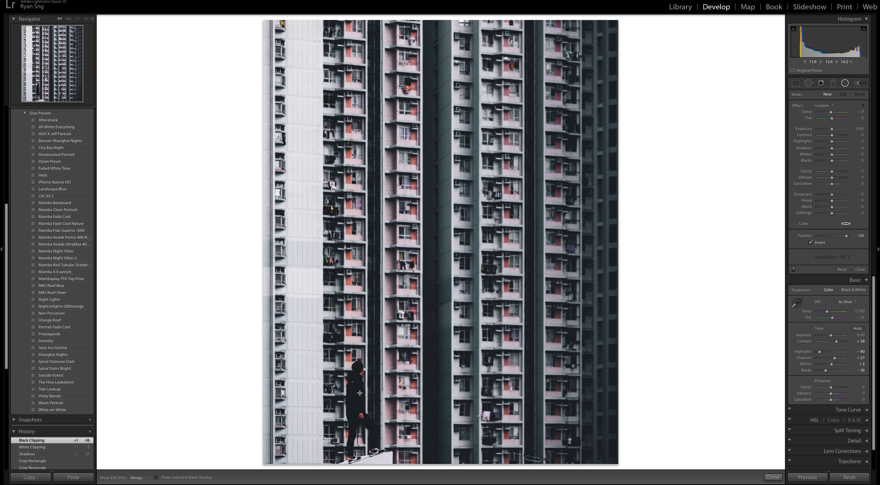
left_click_drag(361, 391, 324, 461)
left_click_drag(361, 392, 357, 399)
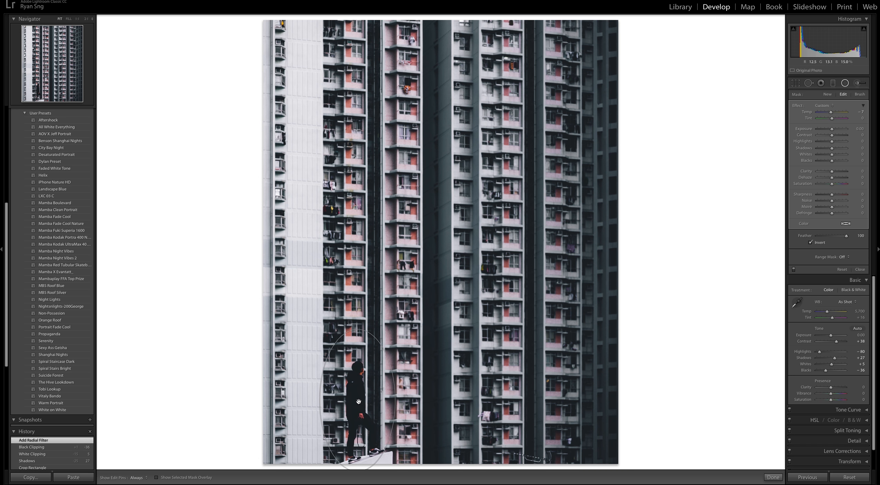
- Reset the radial filter's Temp to 0 and set its Exposure to 0.33, Shadows to 33 and Highlights to 11
double_click(798, 107)
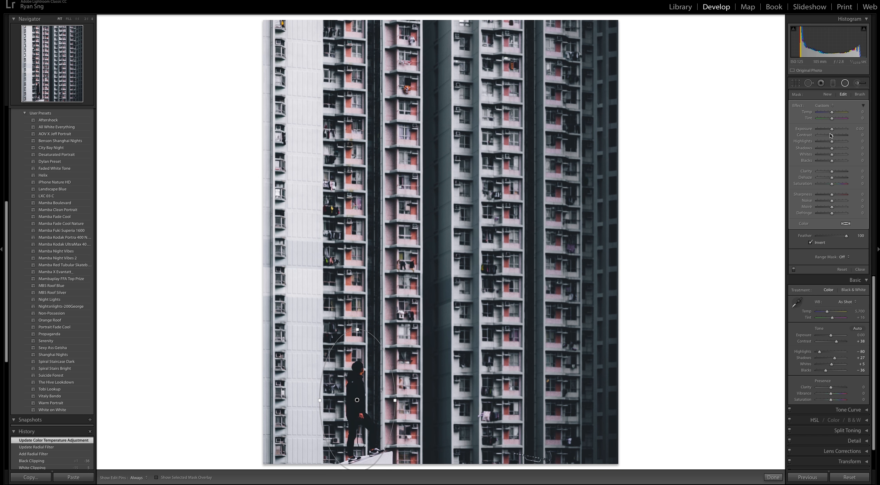
left_click_drag(831, 129, 837, 151)
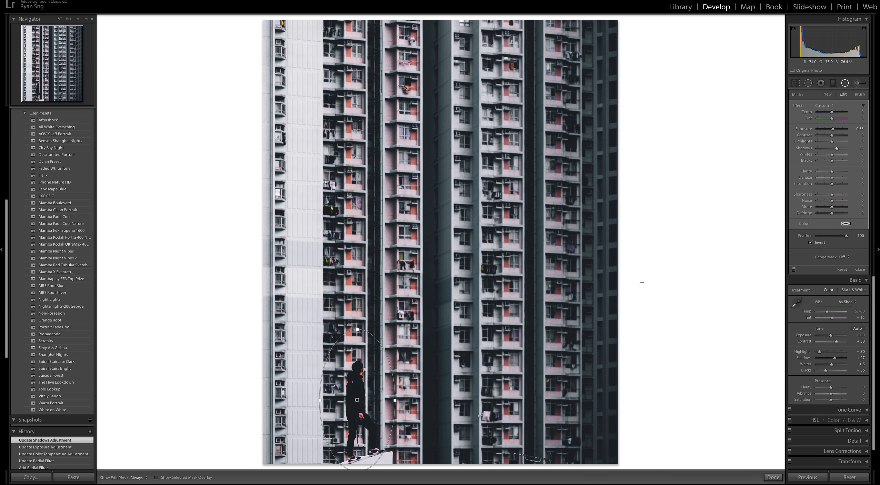
left_click_drag(832, 141, 833, 143)
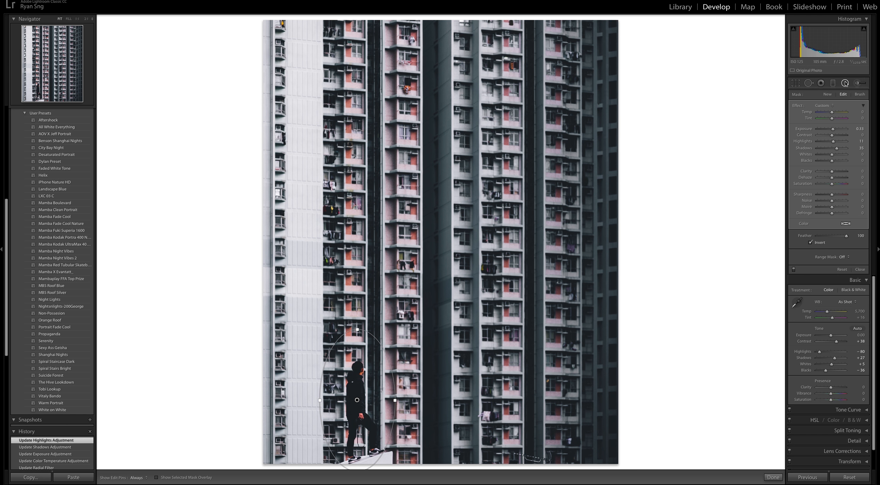
- Compare the standing figure with the radial filter switched off and on, and leave the Radial Filter tool
left_click(794, 269)
left_click(794, 269)
left_click(794, 268)
left_click(794, 269)
left_click(794, 269)
left_click(794, 269)
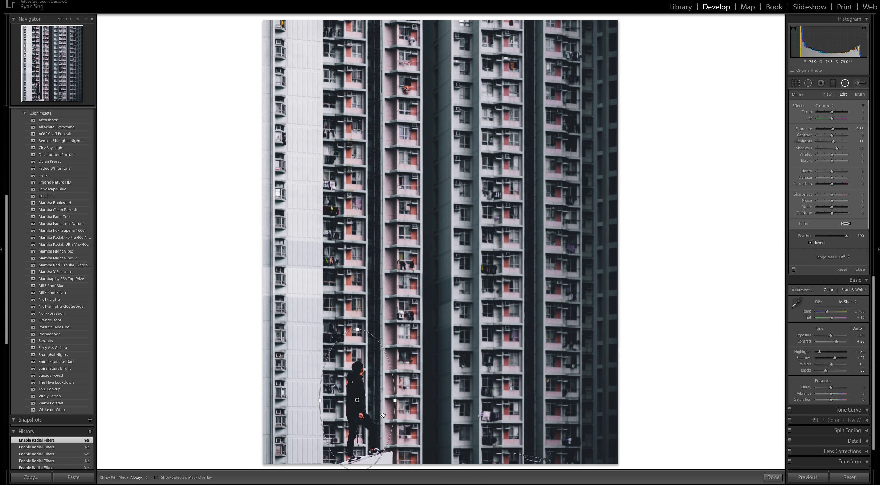
left_click(794, 269)
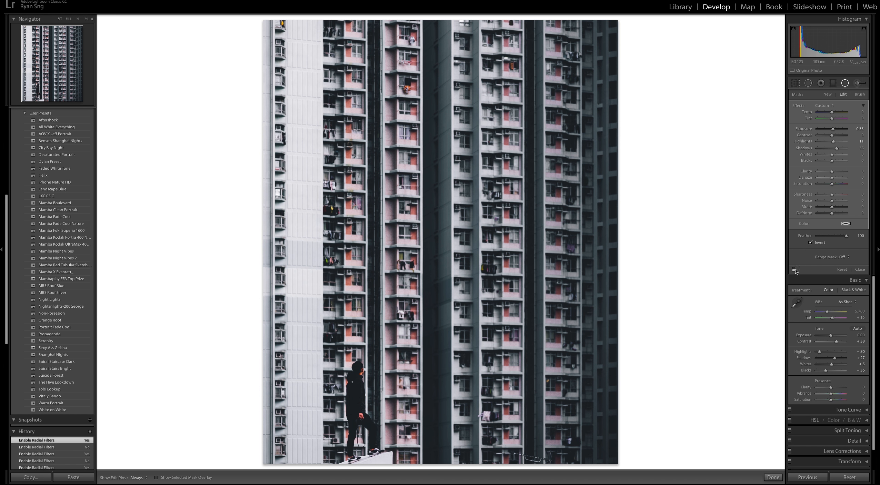
left_click(794, 269)
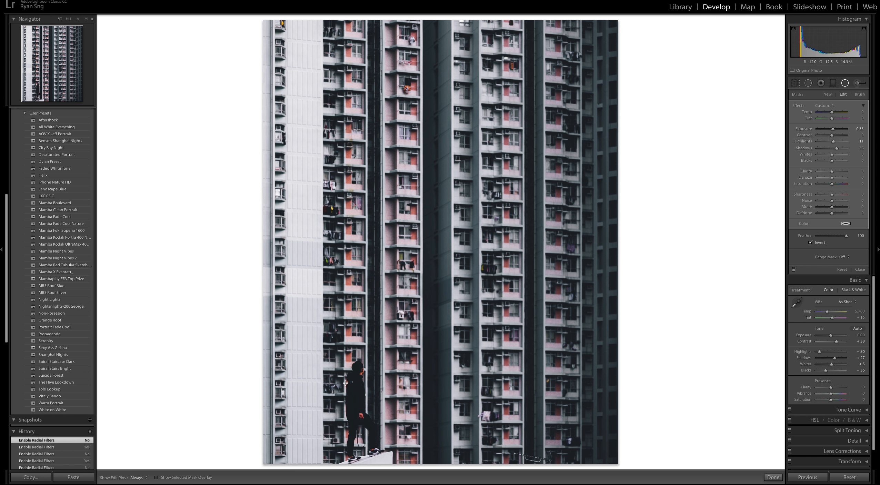
left_click(794, 270)
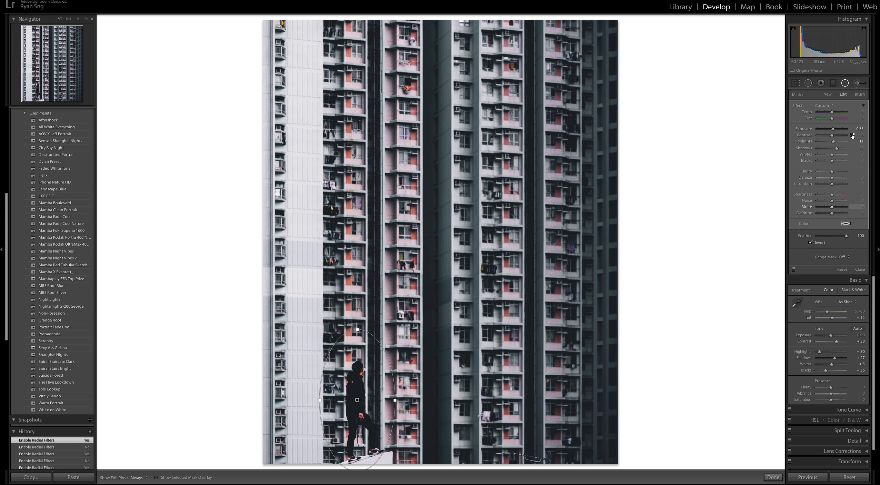
left_click(845, 83)
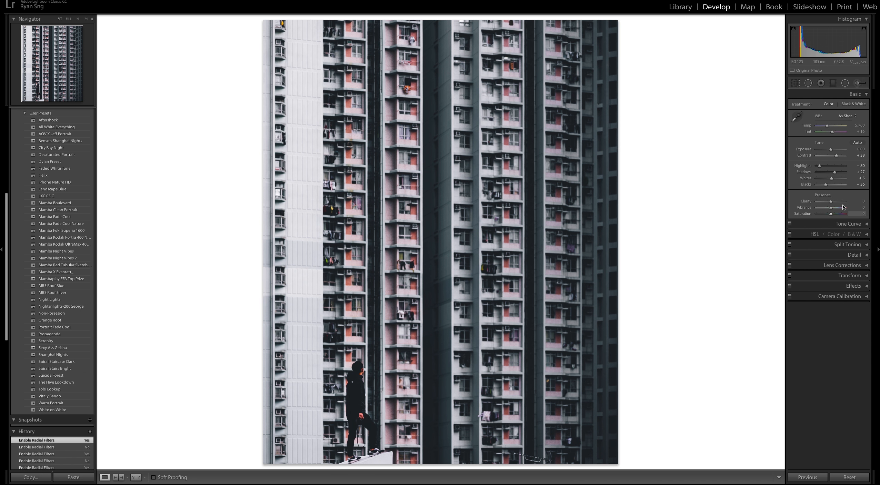
- Set the photo's Clarity to +5
left_click(860, 201)
type("5")
key("Return")
- Try the RGB tone curve's black point at zero and at a strongly lifted, faded position
left_click(867, 223)
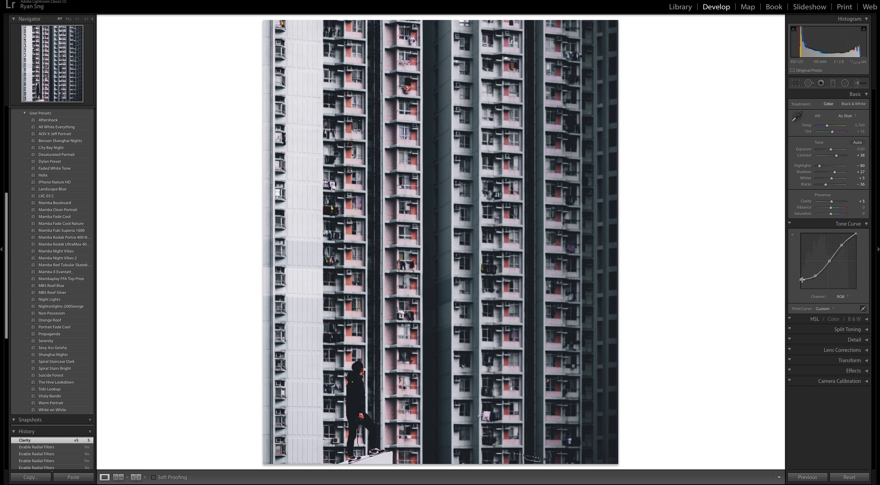
left_click_drag(801, 280, 801, 288)
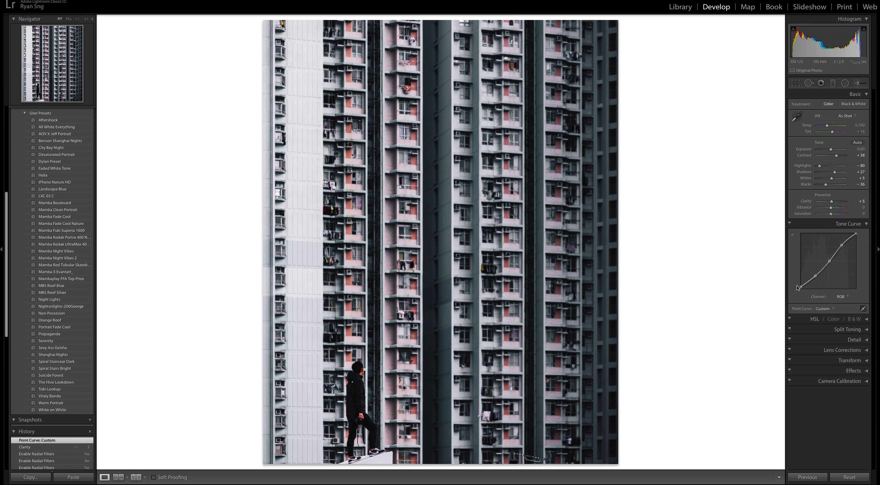
left_click_drag(803, 286, 801, 283)
key("ctrl+z")
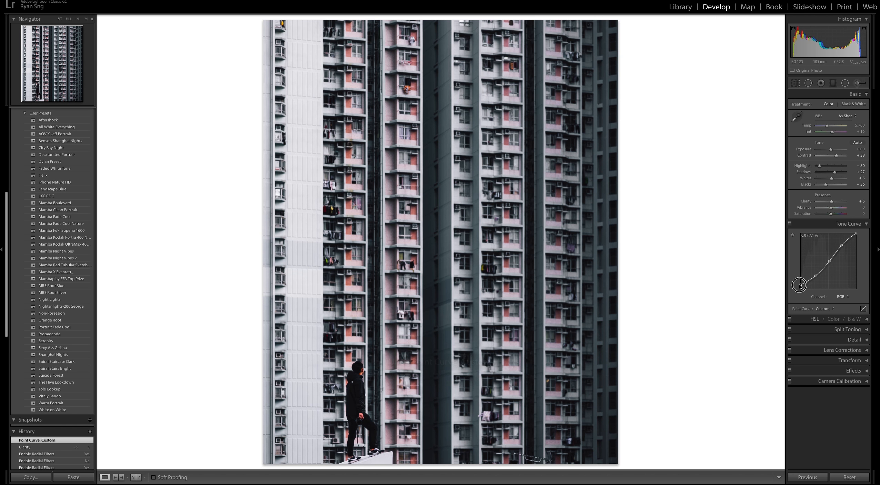
left_click_drag(801, 286, 796, 274)
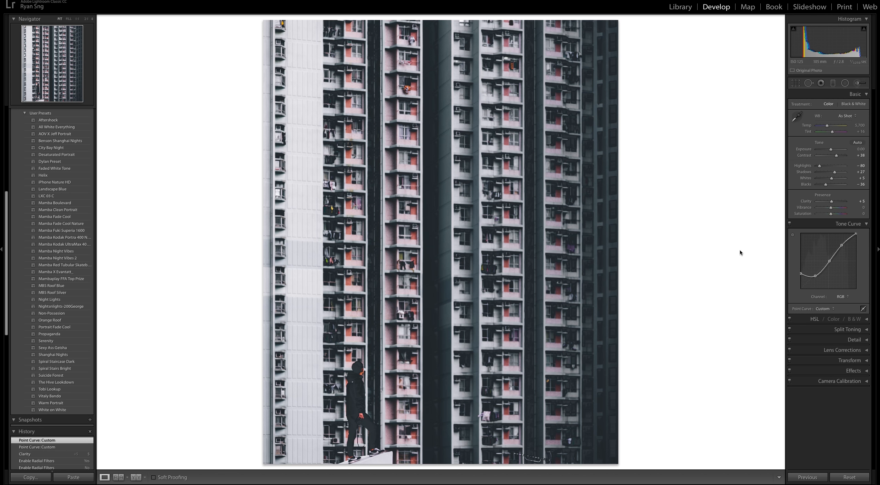
left_click_drag(800, 274, 785, 291)
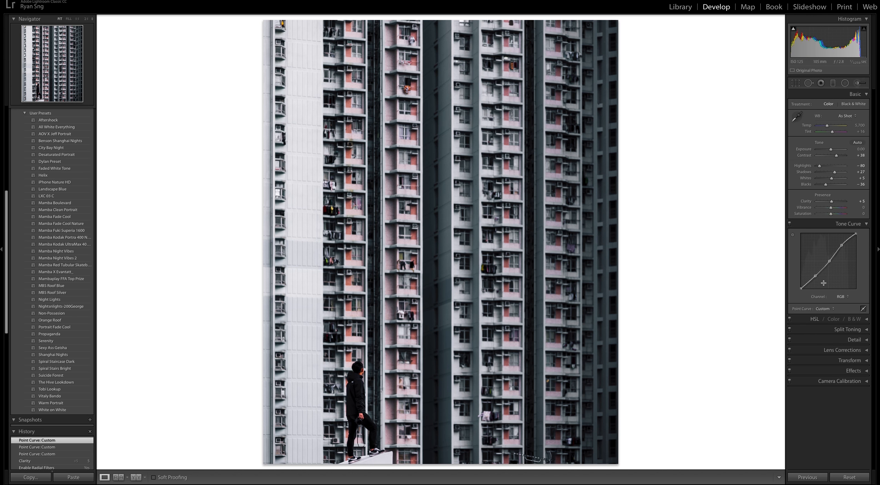
- Lift the RGB tone curve's black point to about 10% and fine-tune the curve's shadow and highlight points
left_click_drag(801, 288, 800, 284)
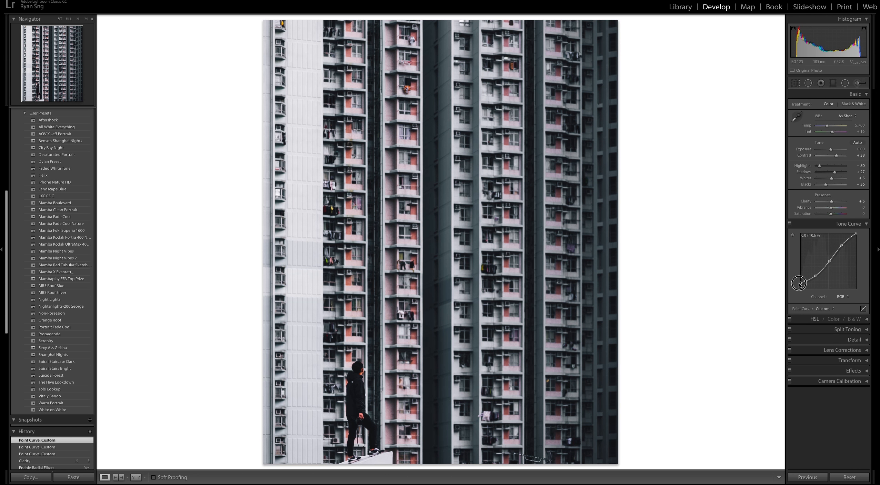
left_click_drag(801, 284, 801, 284)
left_click_drag(816, 277, 816, 276)
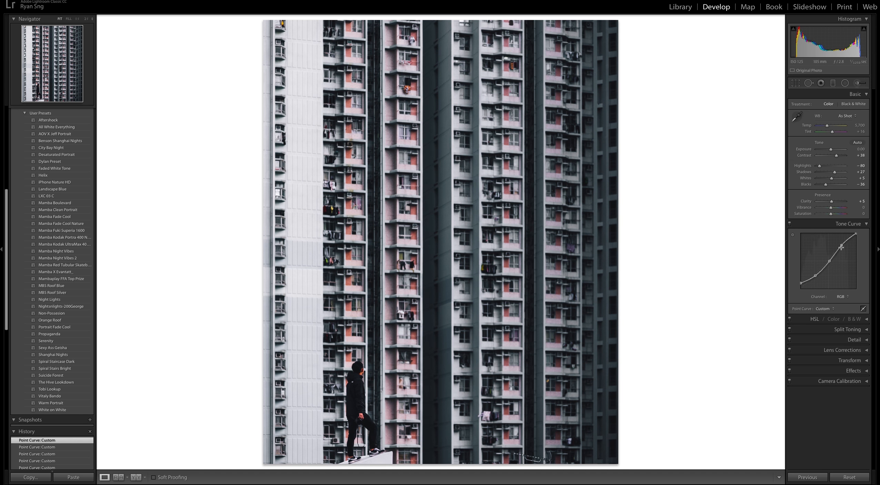
left_click_drag(842, 245, 842, 243)
left_click(867, 224)
- Set the blue saturation in the HSL adjustments to -79
left_click(867, 235)
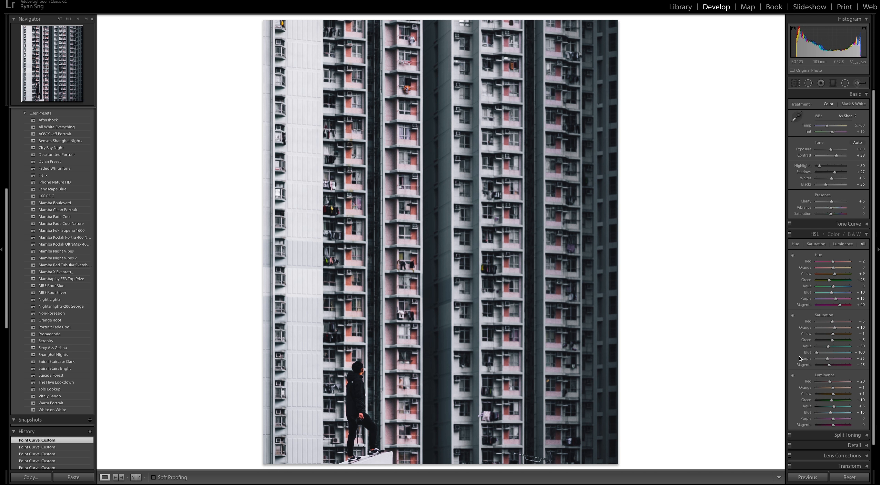
double_click(807, 353)
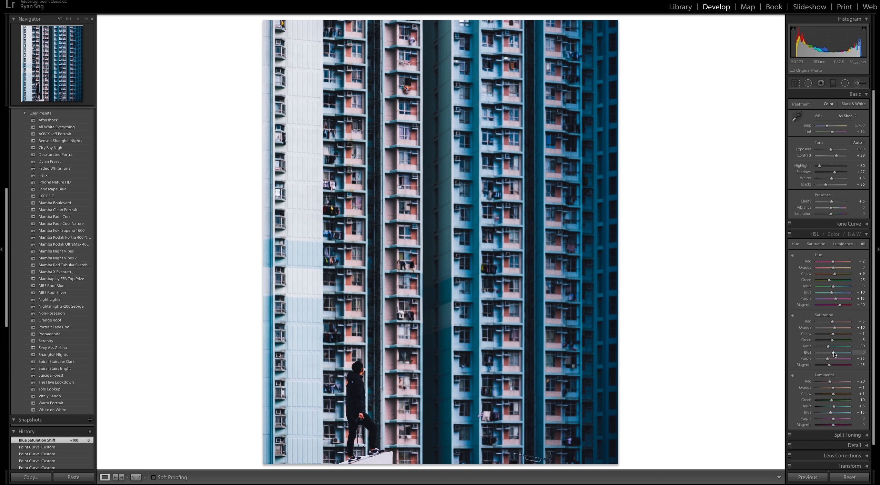
left_click_drag(834, 353, 820, 356)
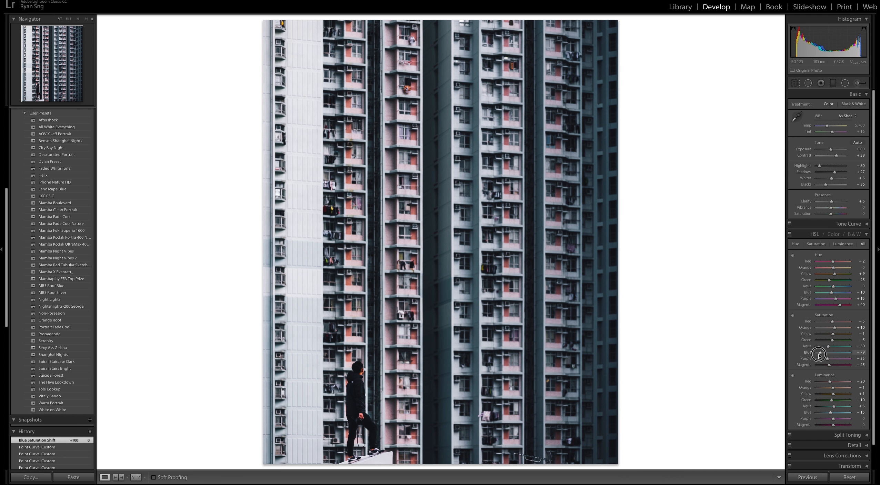
left_click_drag(820, 354, 820, 354)
- Reduce the figure's skin saturation with the targeted adjustment, bringing Orange to -32 and Red to -10
left_click(358, 369)
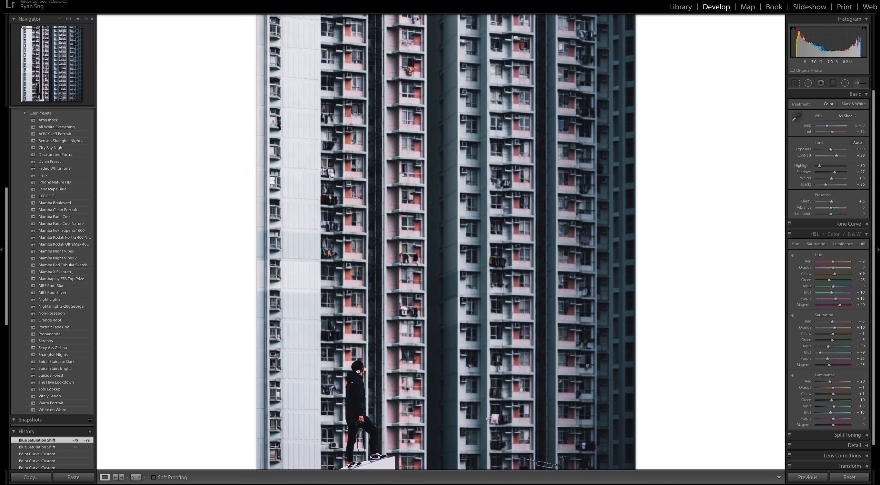
left_click_drag(375, 389, 418, 182)
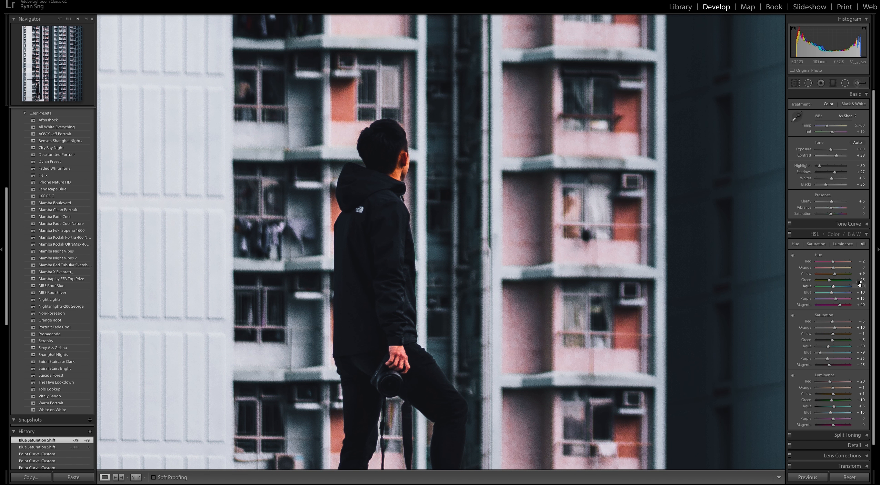
left_click(793, 316)
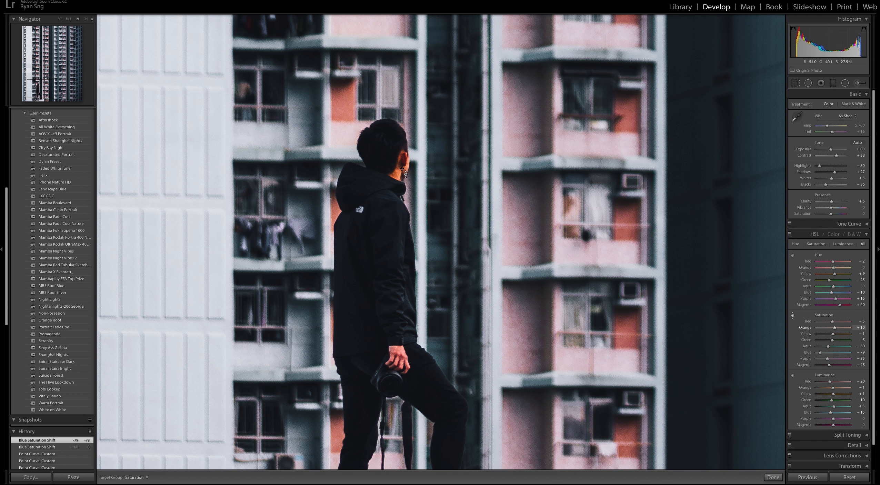
left_click_drag(400, 170, 400, 173)
left_click(793, 317)
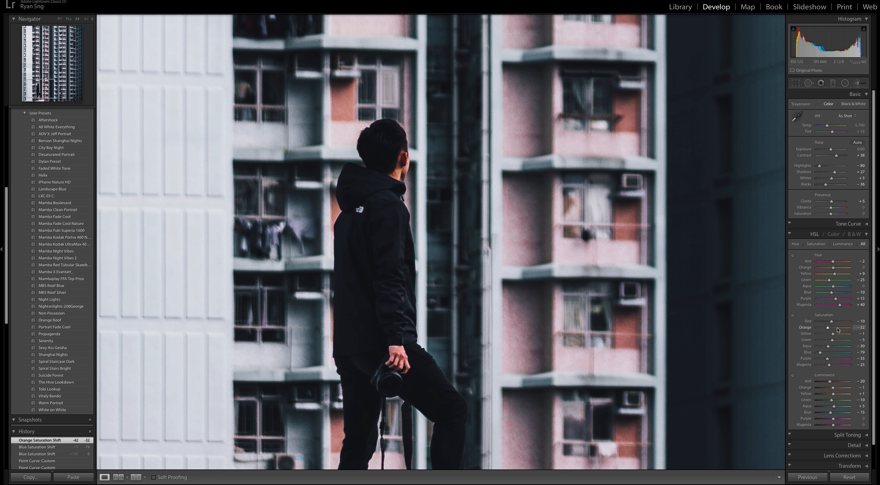
left_click(792, 316)
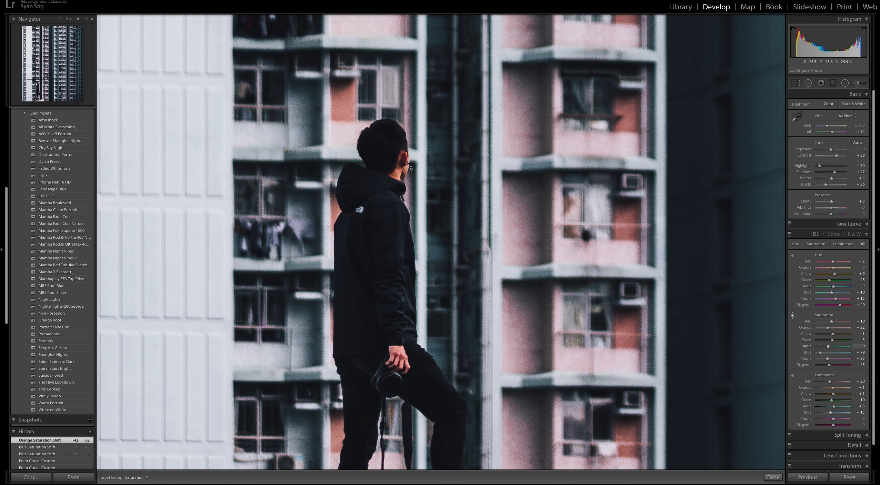
left_click(793, 317)
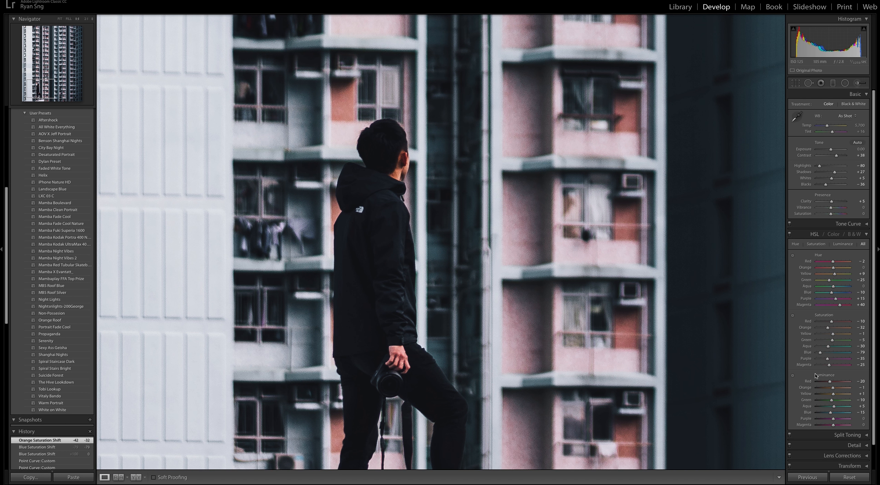
left_click(858, 224)
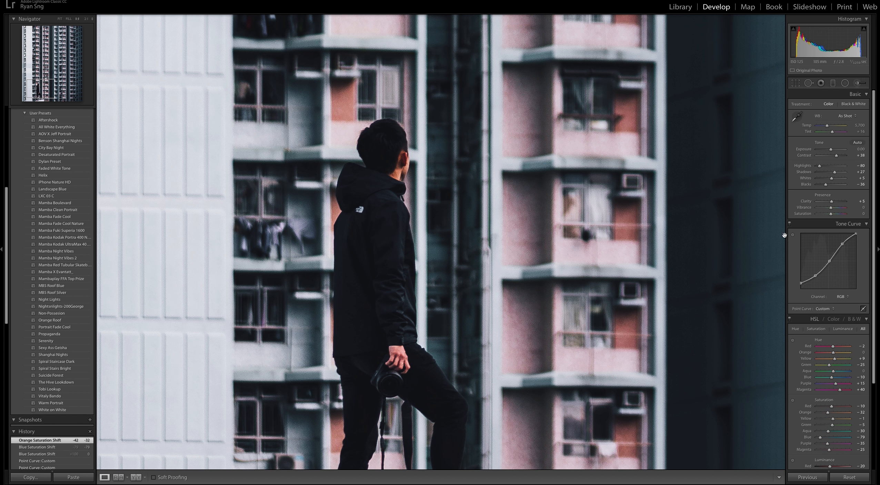
left_click(858, 224)
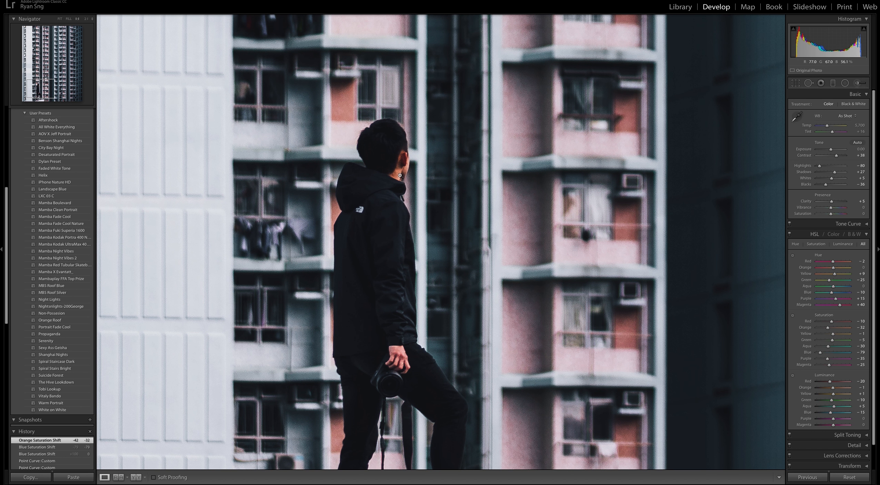
left_click(400, 174)
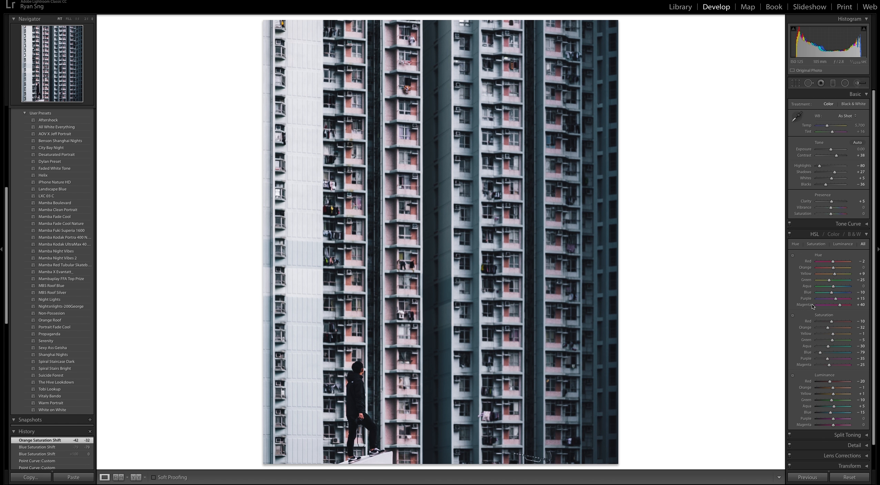
- Compare the photo with the split toning switched off and on
scroll(845, 345, "down", 1)
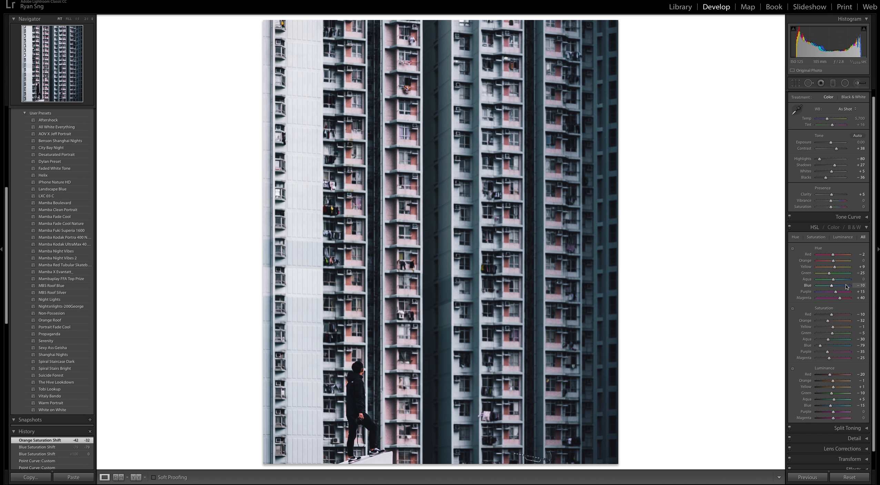
left_click(863, 428)
scroll(856, 340, "down", 3)
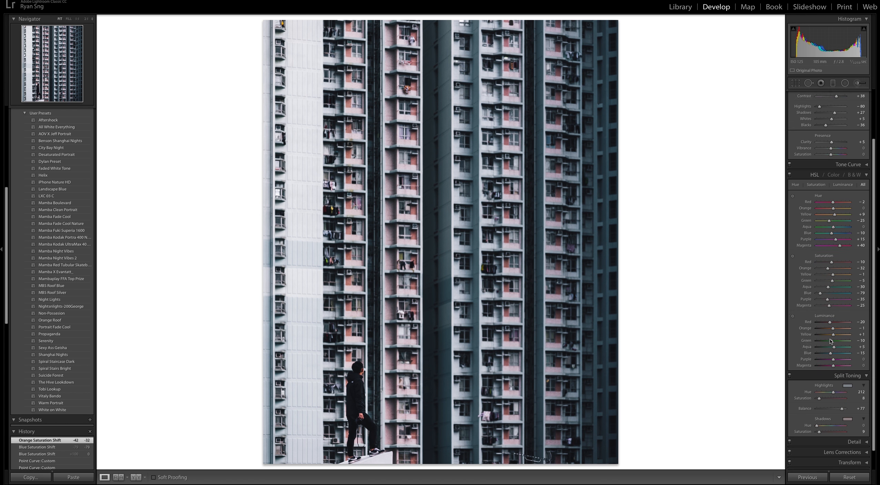
left_click(790, 368)
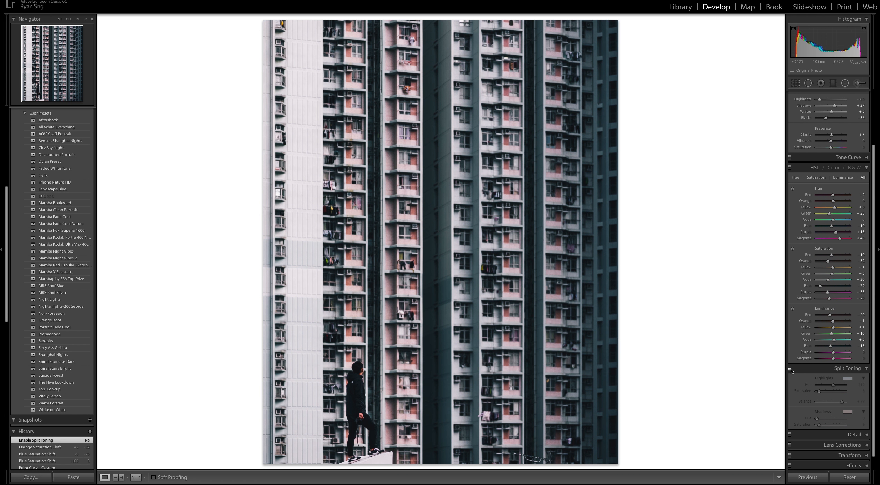
left_click(790, 369)
scroll(828, 370, "down", 1)
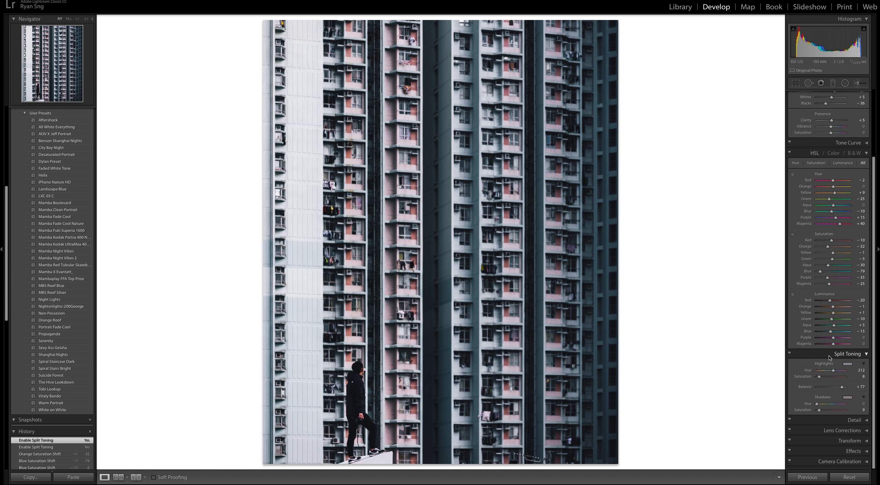
left_click(790, 355)
left_click(790, 354)
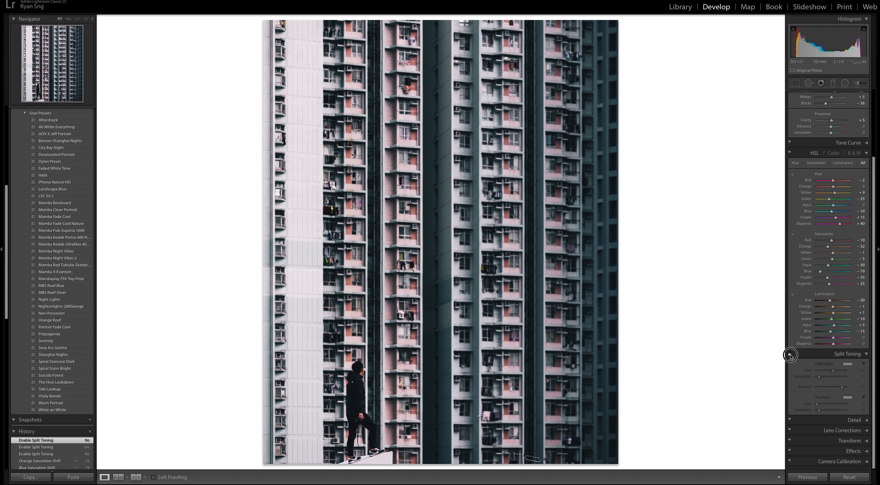
- Inspect the figure at close range and set the sharpening amount to 50
left_click(863, 420)
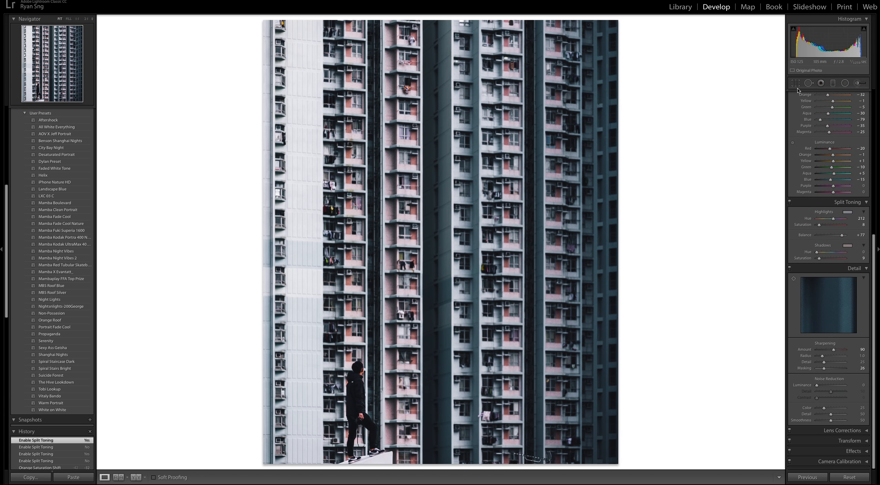
left_click(359, 369)
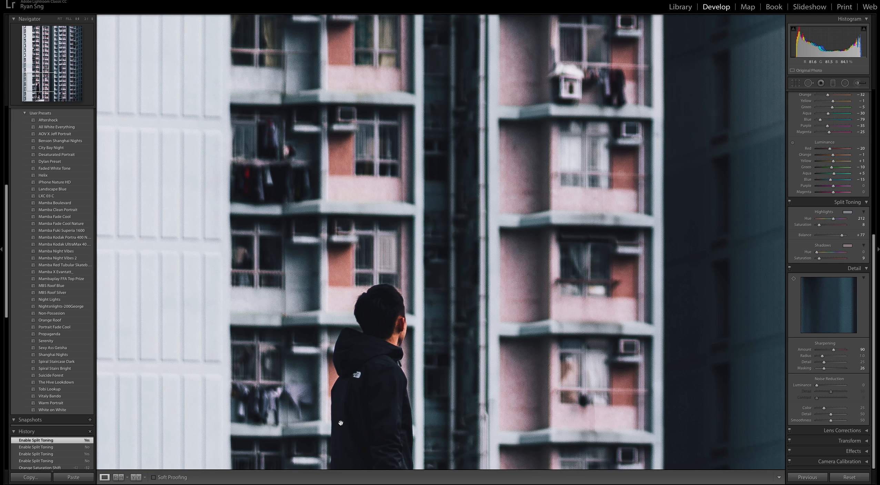
left_click(416, 327)
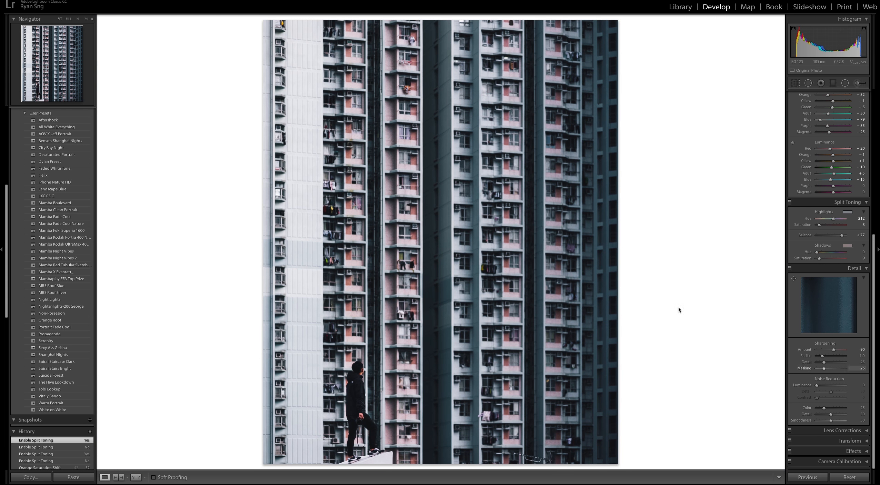
left_click(861, 349)
type("50")
key("Return")
- Raise the sharpening masking to 82 using the black-and-white mask preview, limiting sharpening to the edges
left_click(825, 368)
left_click_drag(825, 368, 830, 369)
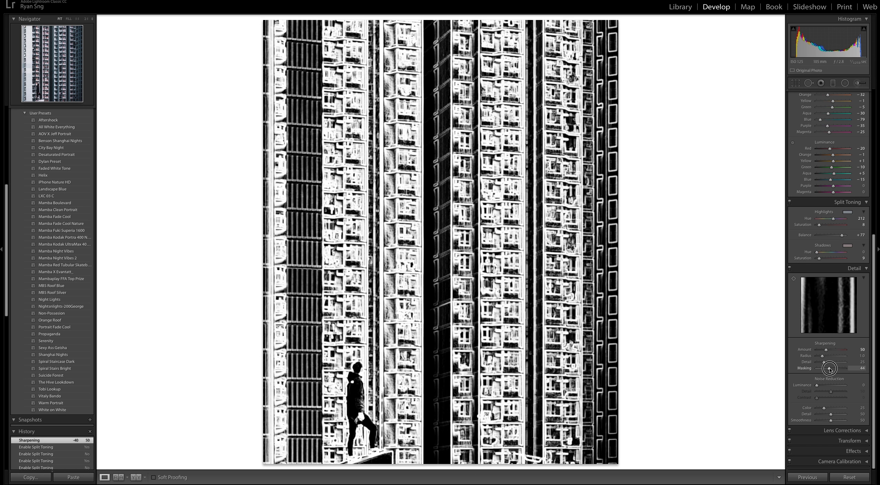
left_click_drag(830, 369, 839, 370)
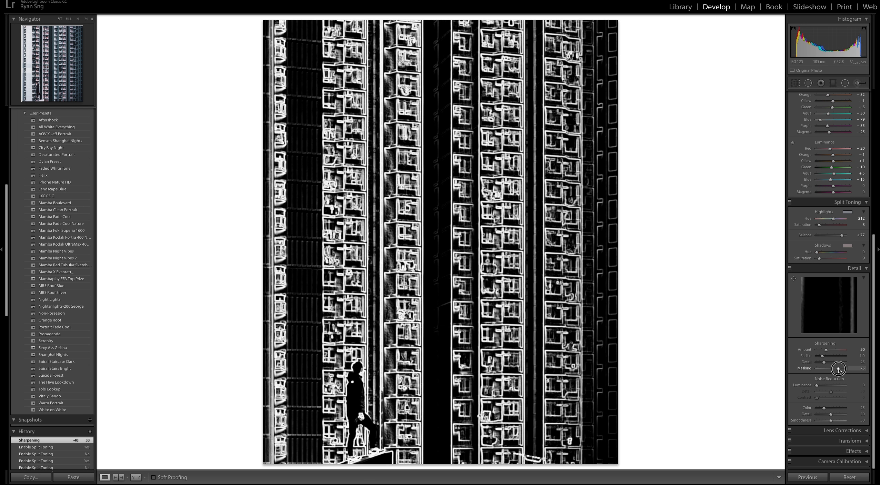
left_click_drag(839, 369, 840, 369)
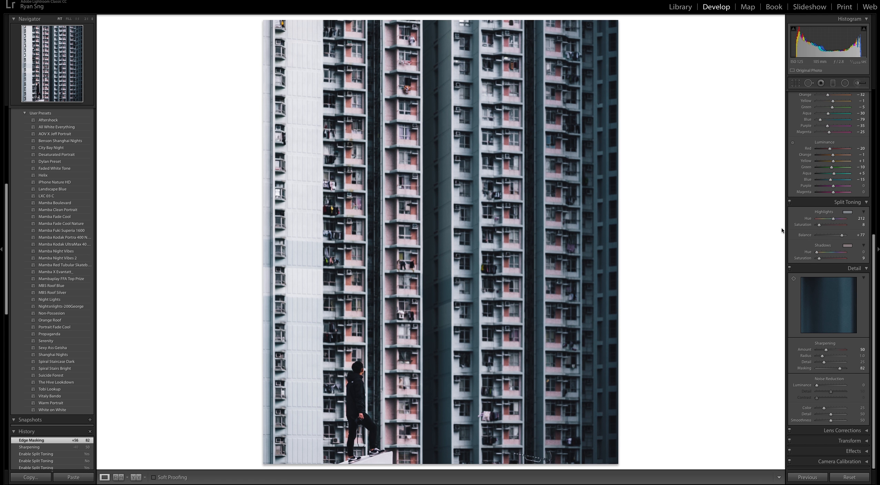
left_click(866, 269)
left_click(867, 355)
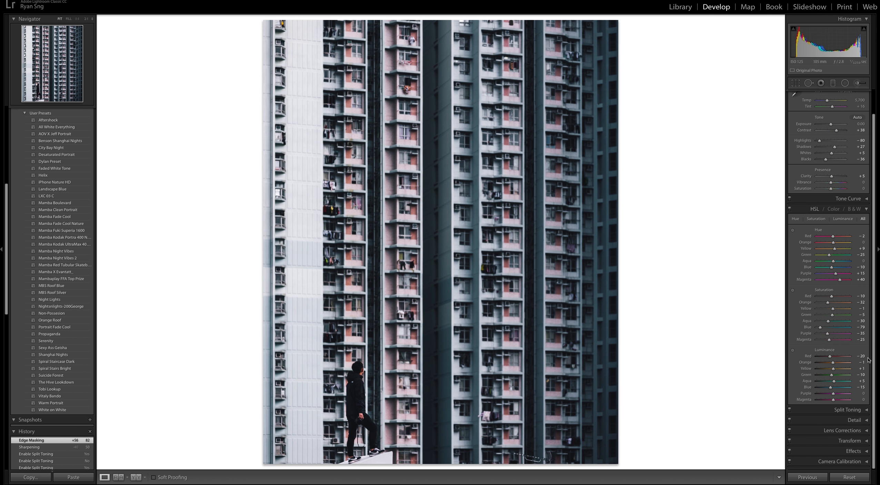
- Add a Highlight Priority post-crop vignette with an amount of -21
left_click(866, 431)
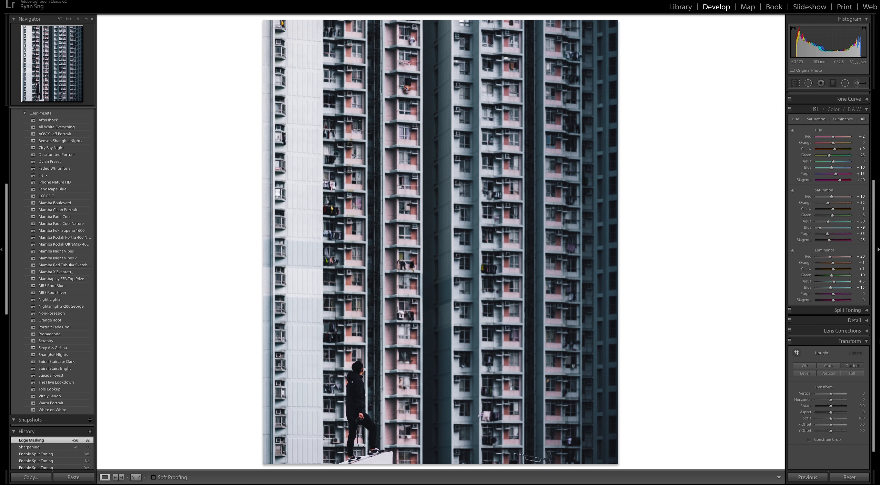
left_click(866, 342)
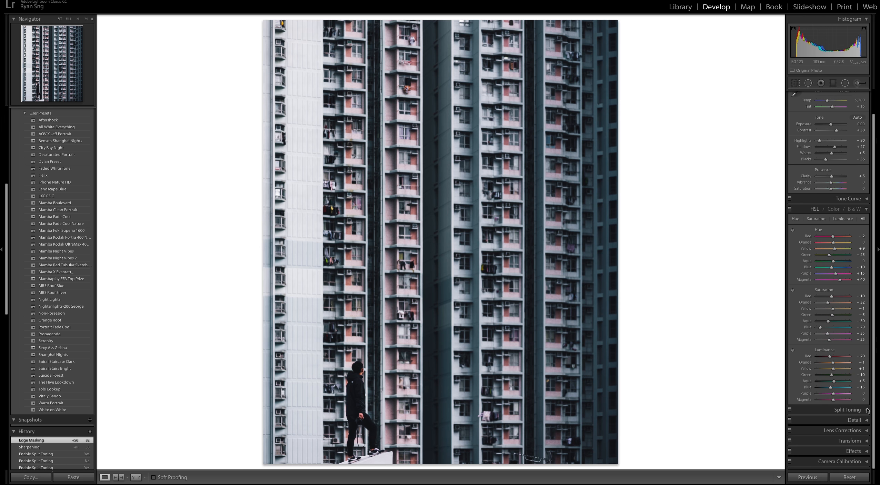
left_click(866, 449)
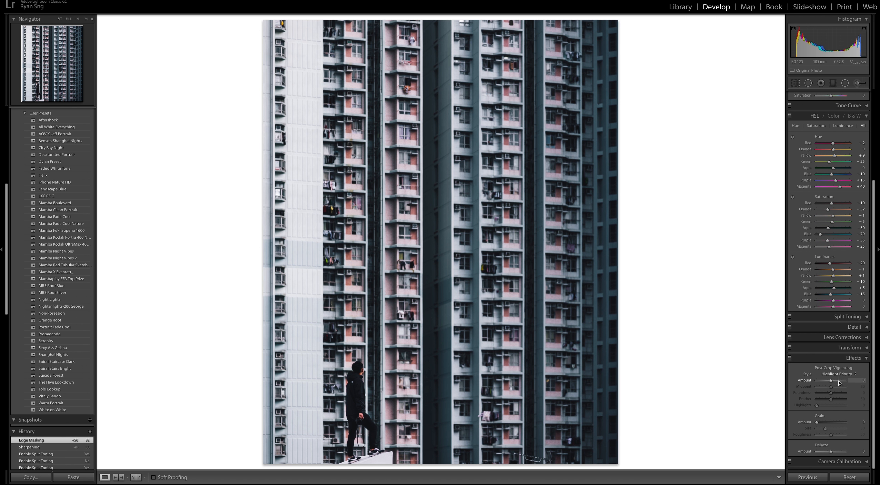
left_click(831, 381)
left_click_drag(831, 381, 829, 382)
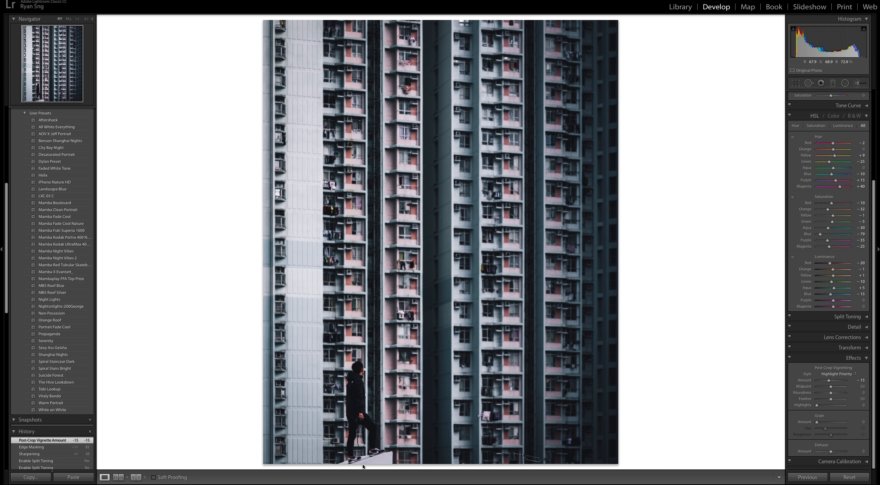
left_click(829, 381)
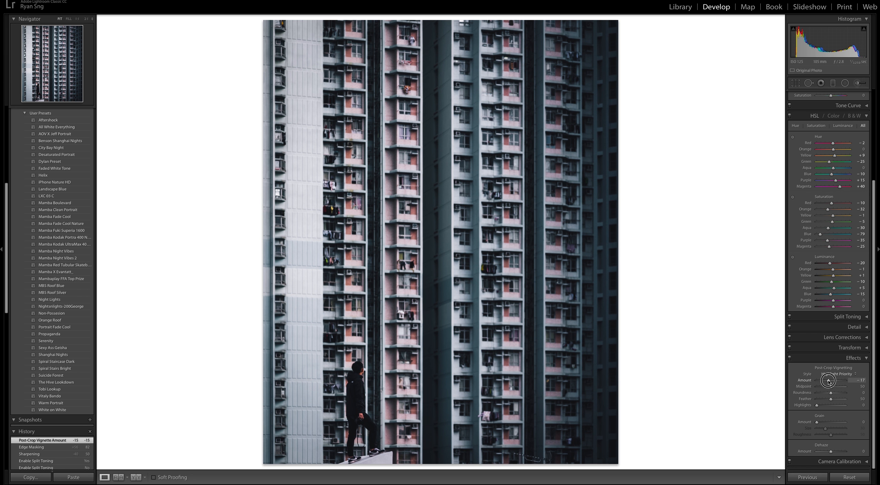
left_click_drag(829, 381, 828, 381)
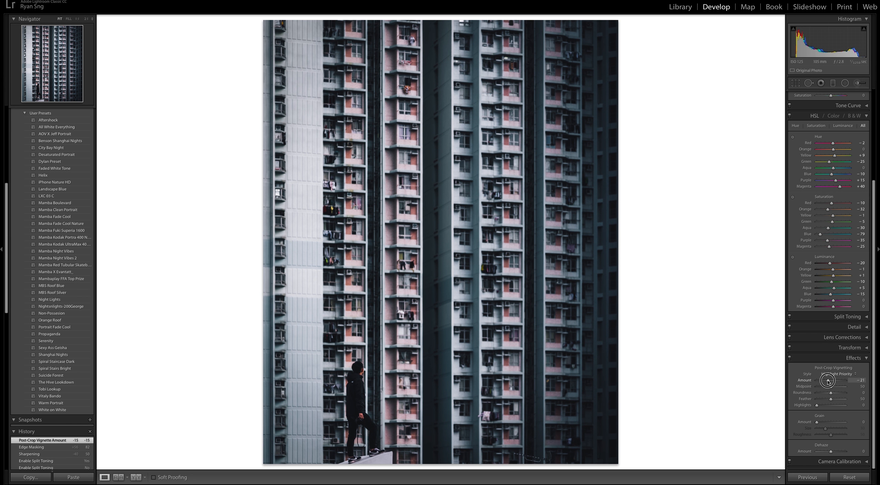
left_click_drag(828, 382, 828, 382)
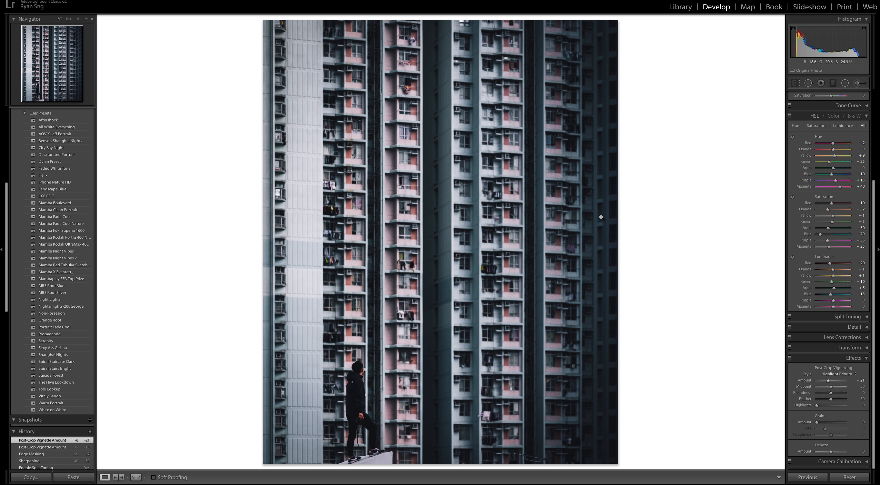
left_click(865, 357)
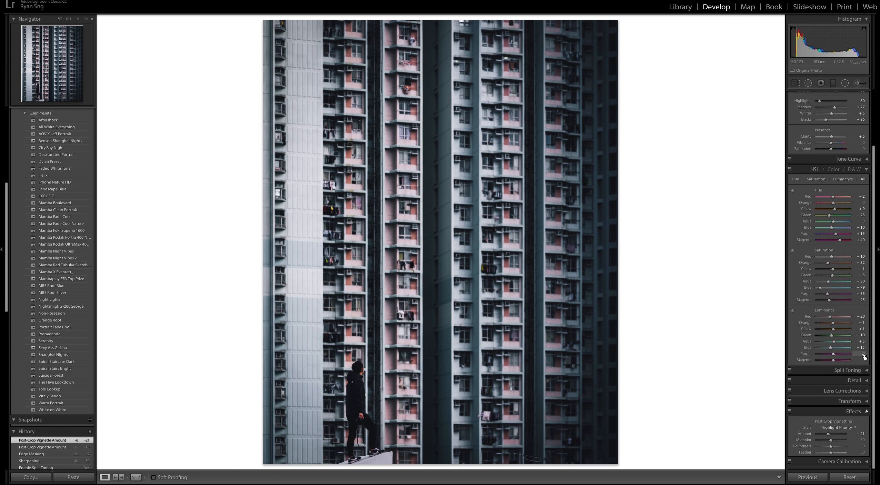
- Add a graduated filter from the photo's right edge toward its centre, reset its effects, set exposure to -0.17, and check its mask
left_click(833, 83)
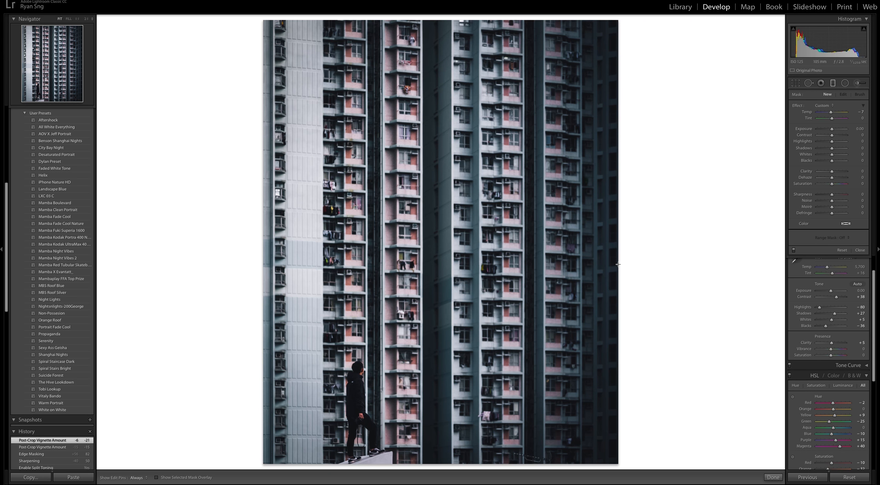
left_click_drag(618, 264, 405, 264)
double_click(797, 106)
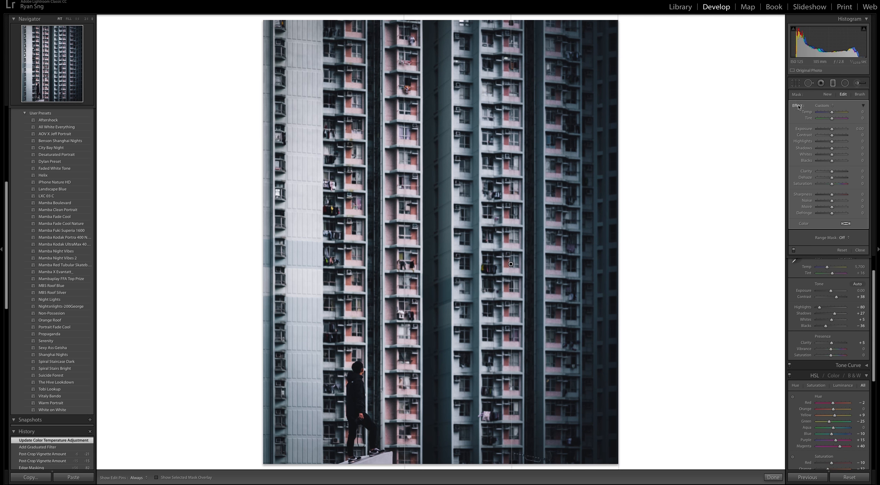
left_click_drag(831, 130, 830, 130)
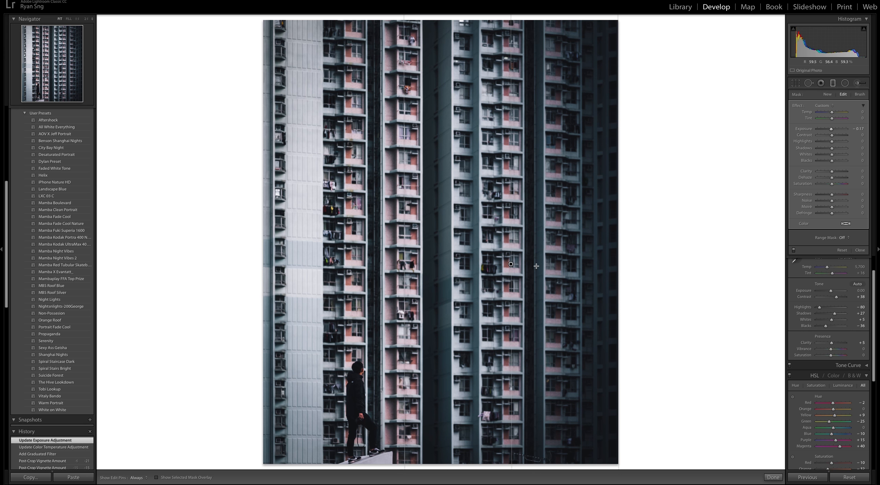
key("o")
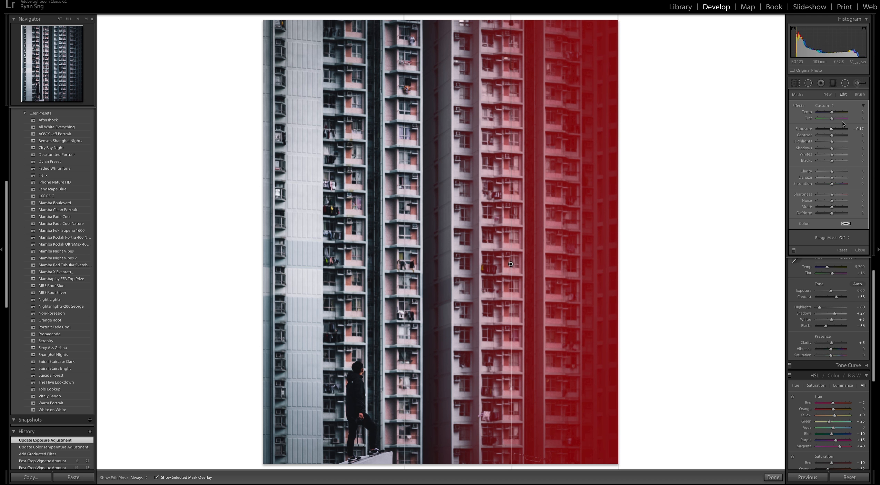
key("o")
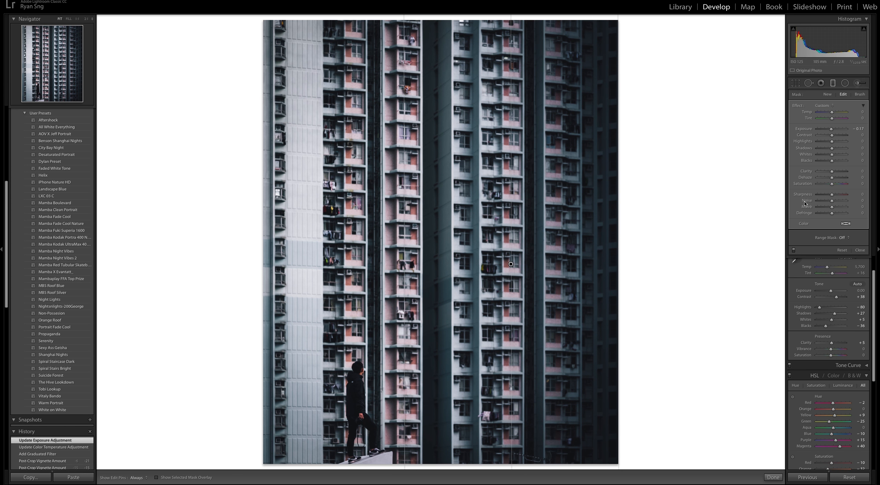
- Set the graduated filter's highlights to -12 and shadows to -3, and widen and reposition its gradient over the darker towers
left_click_drag(832, 143, 831, 150)
left_click_drag(512, 263, 511, 264)
left_click_drag(401, 267, 378, 268)
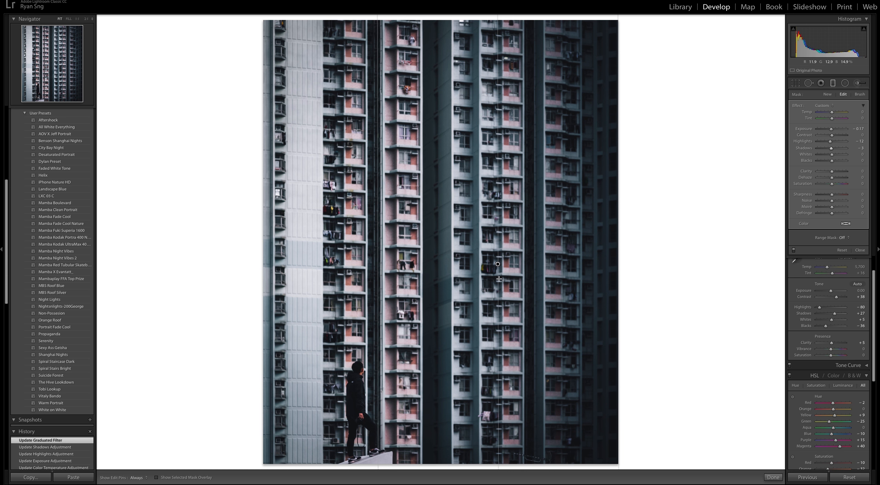
left_click_drag(498, 264, 506, 265)
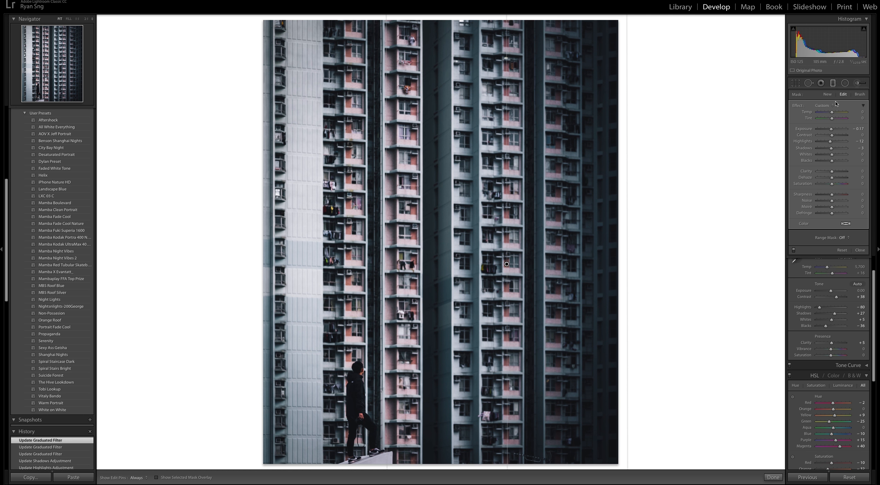
left_click(833, 83)
left_click(867, 208)
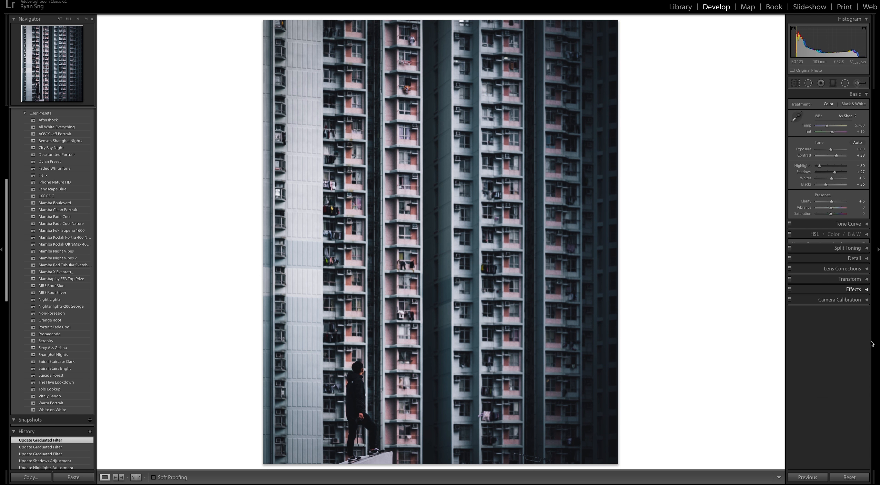
left_click(864, 298)
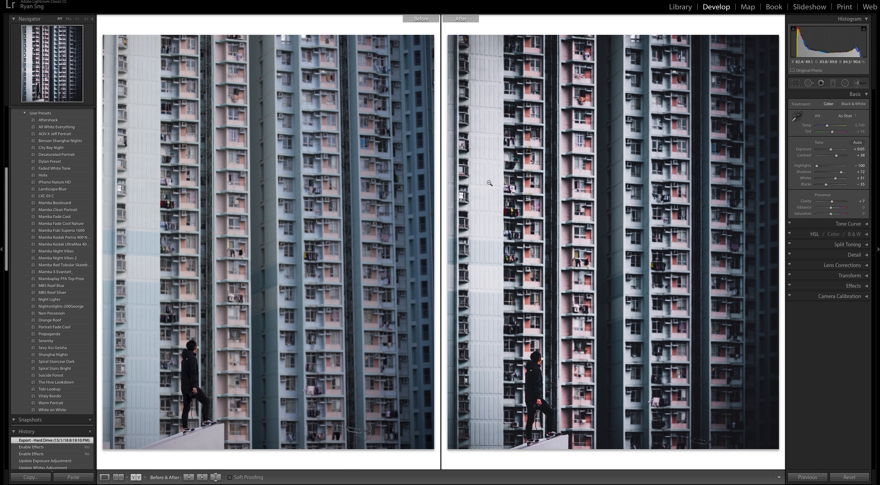
- Compare the finished high-rise edit with its original, both side by side and in full view
key("y")
key("y")
key("y")
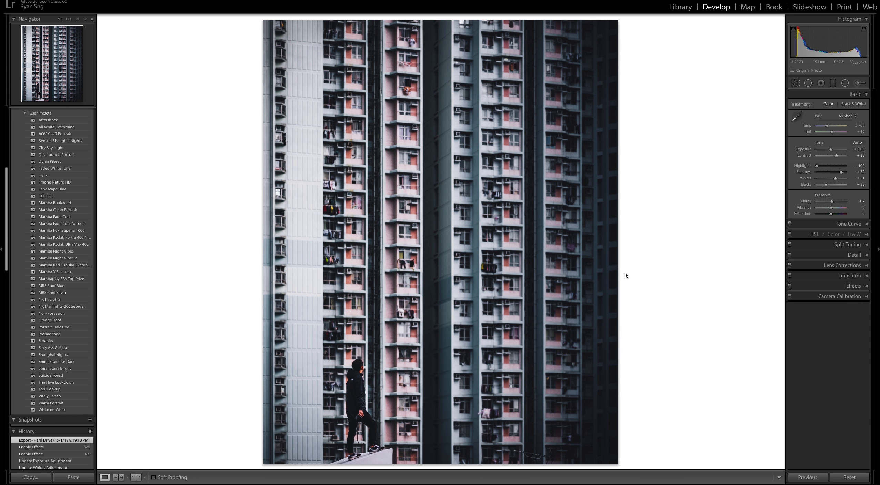
key("backslash")
key("backslash")
key("backslash")
key("backslash")
- Open the symmetrical atrium photo 2L6A0793.CR2 for developing and hide the filmstrip
left_click(474, 465)
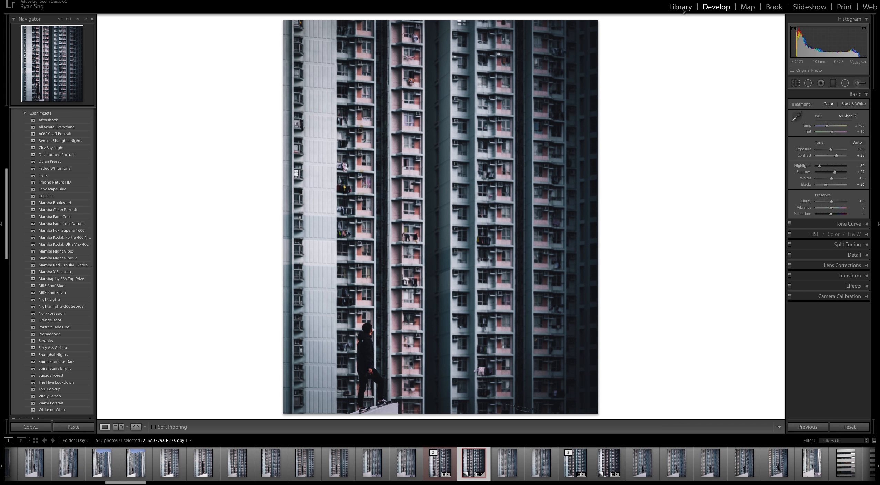
left_click(681, 7)
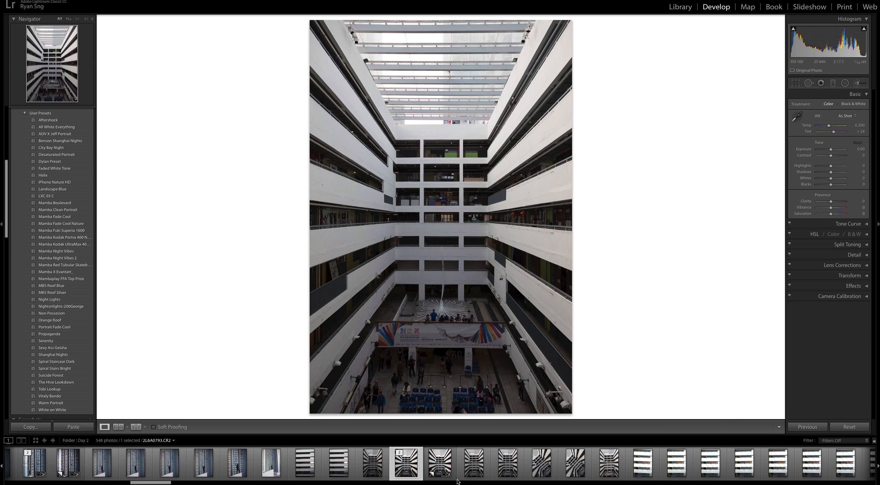
key("F6")
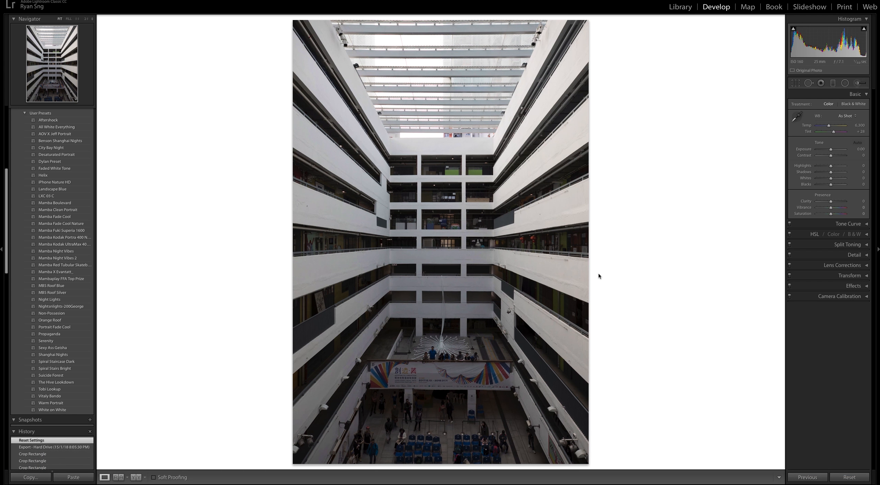
- Remove chromatic aberration and enable profile corrections for the atrium photo
left_click(859, 264)
left_click(834, 286)
left_click(831, 293)
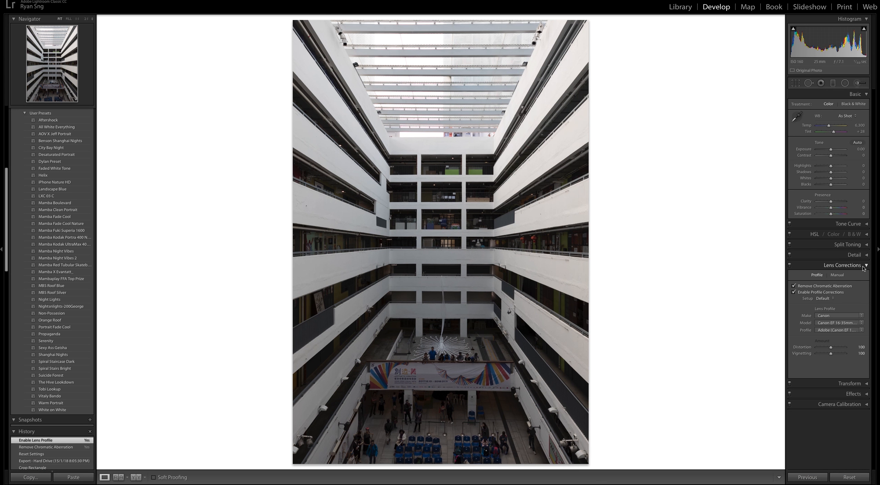
left_click(861, 266)
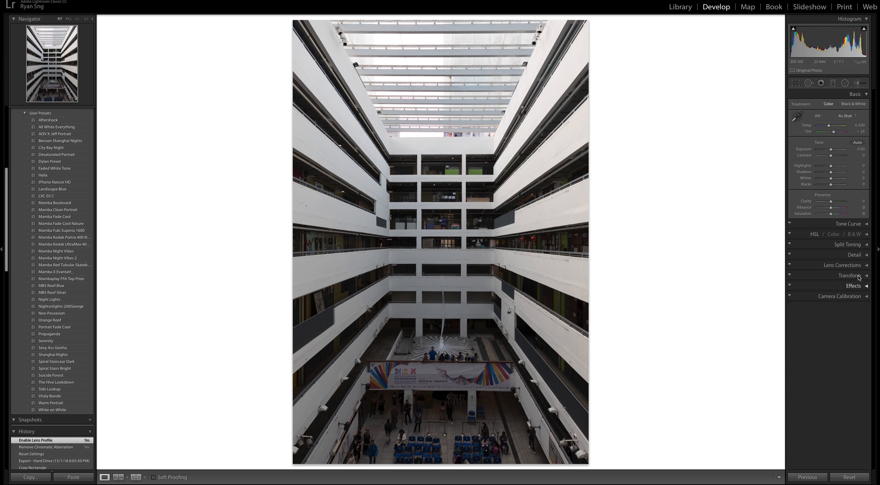
- Set the atrium photo's camera calibration profile to Camera Standard
left_click(861, 296)
left_click(846, 316)
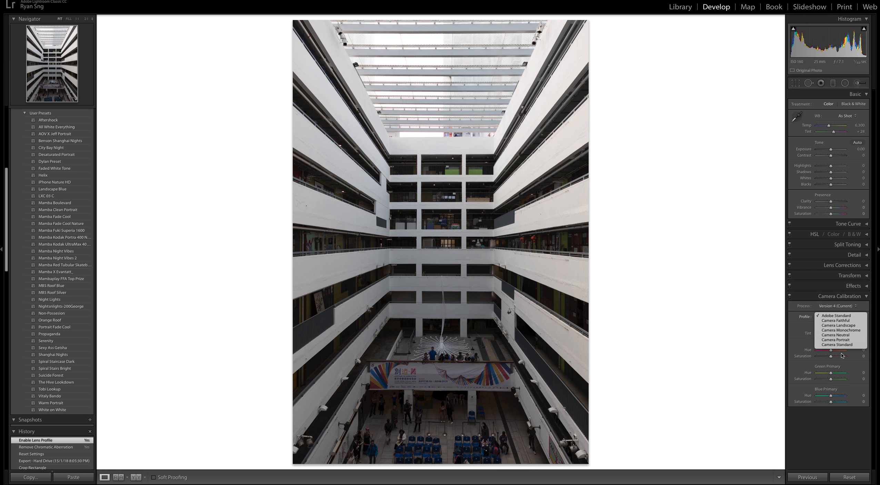
left_click(842, 345)
left_click(865, 296)
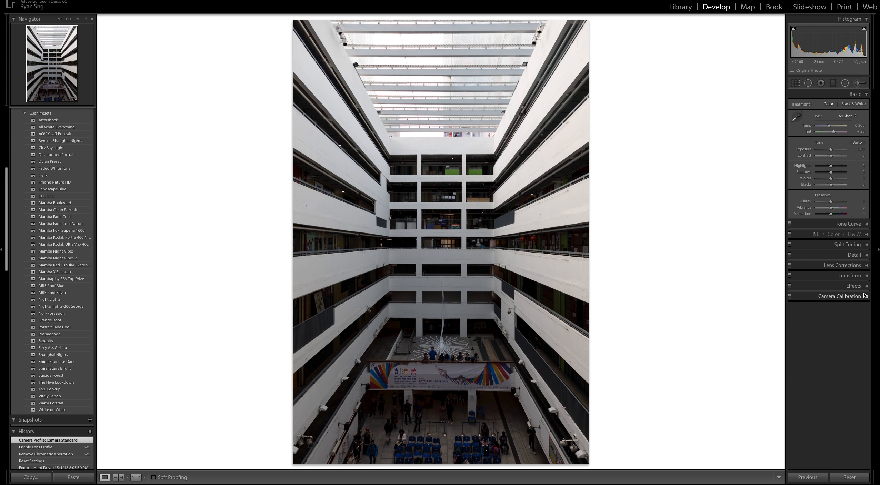
- Correct the perspective with Guided Upright, drawing two vertical guides along the central columns and two horizontal guides along an upper and a lower floor
left_click(863, 275)
left_click(797, 287)
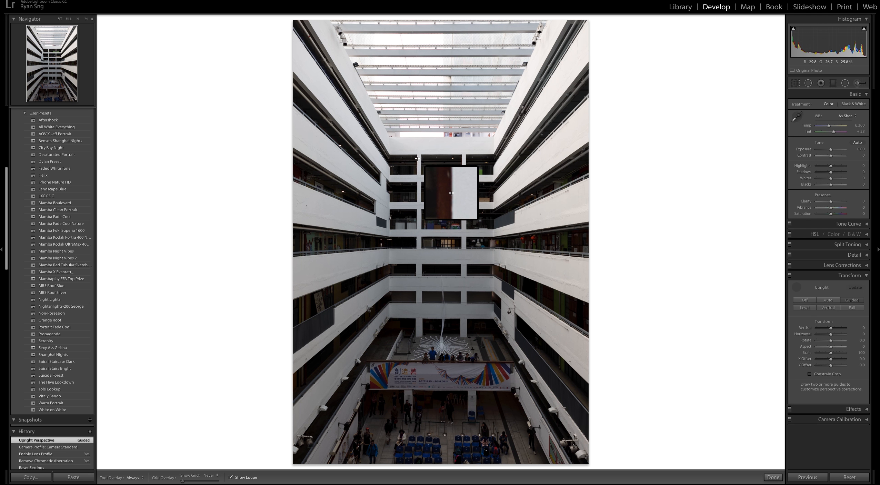
left_click_drag(418, 158, 416, 326)
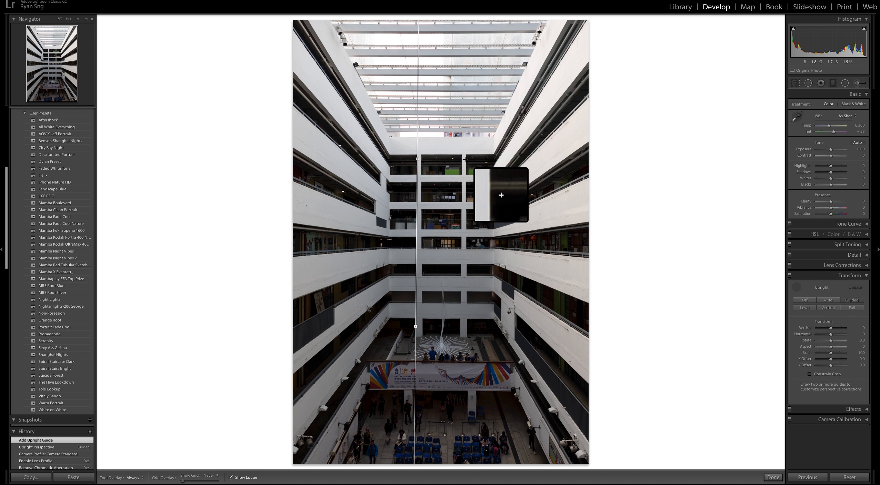
left_click_drag(467, 158, 467, 328)
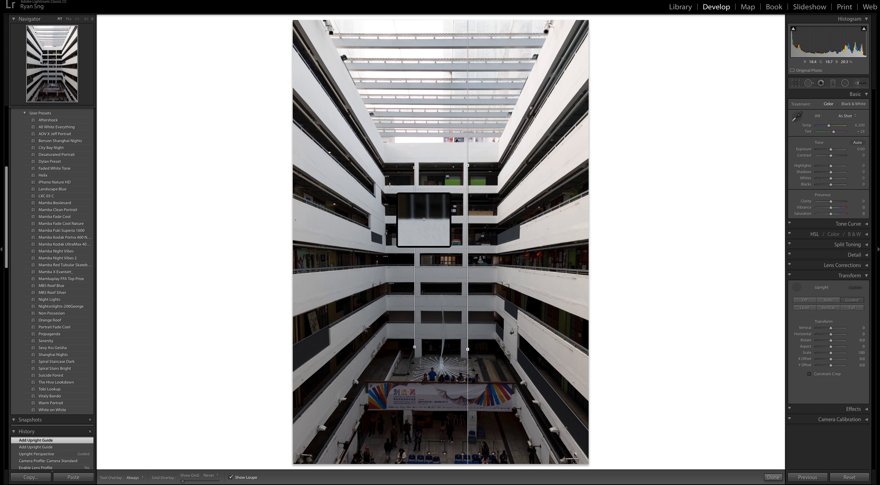
left_click_drag(389, 186, 490, 186)
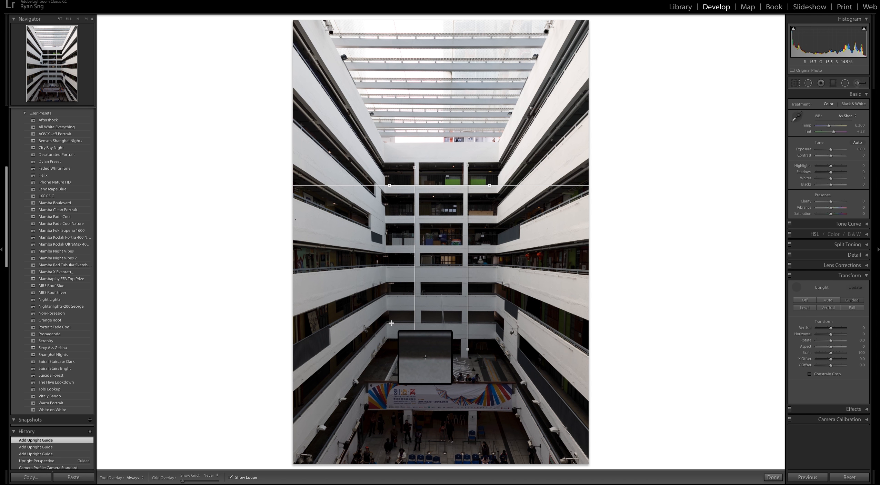
left_click_drag(391, 322, 493, 323)
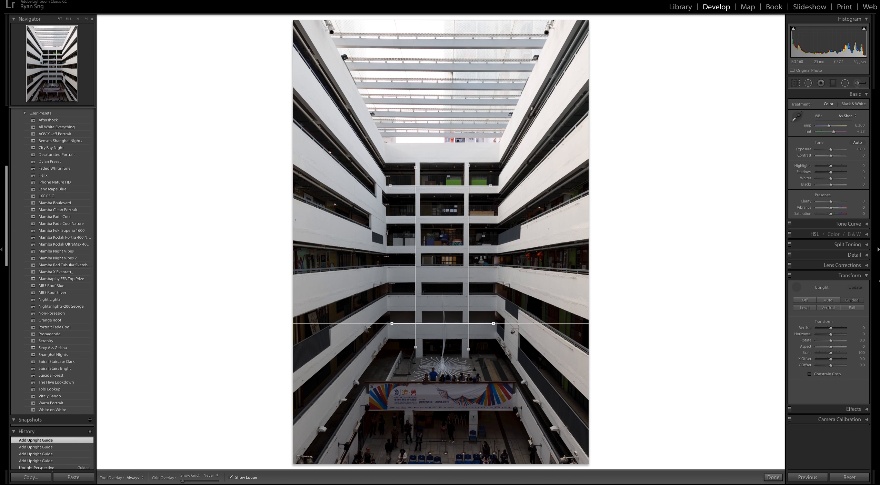
left_click(796, 288)
- Set the crop aspect ratio to 4 x 5 / 8 x 10 and shift the photo slightly down within the crop frame
key("r")
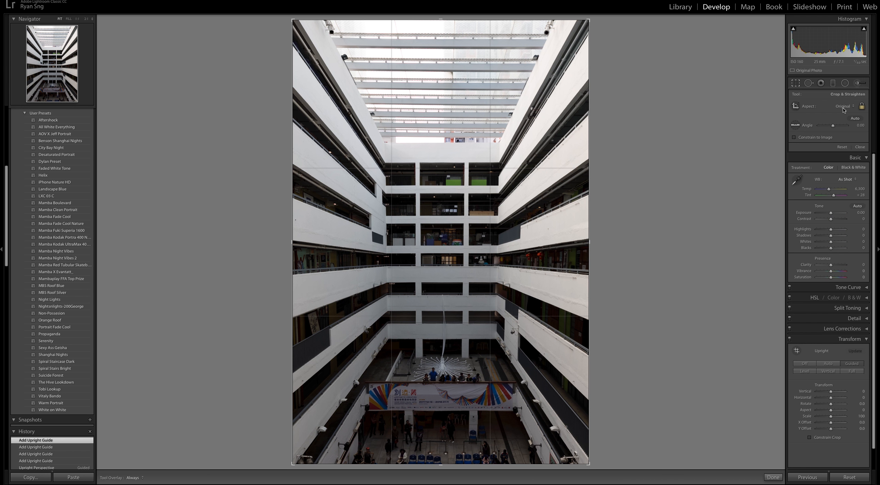
left_click(843, 106)
left_click(842, 124)
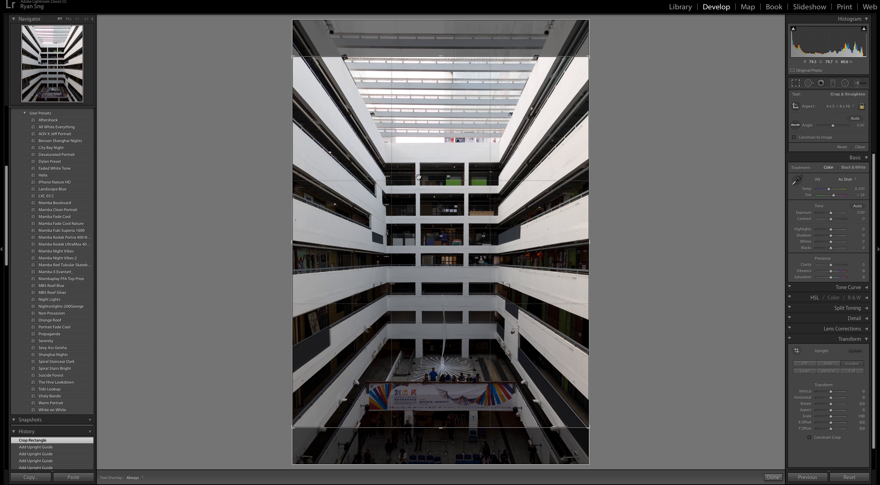
left_click_drag(509, 219, 509, 232)
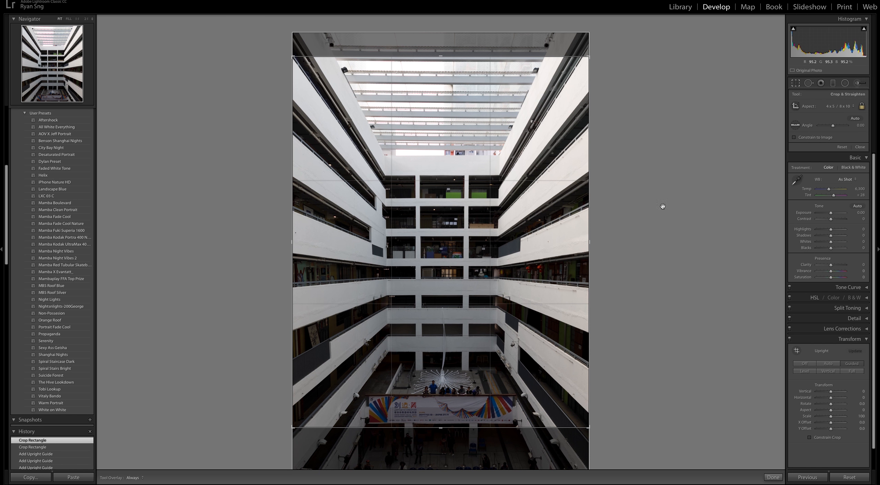
- Fine-tune the crop rotation to an angle of -0.01 and tighten the frame slightly from its upper-left corner
left_click_drag(667, 179, 667, 180)
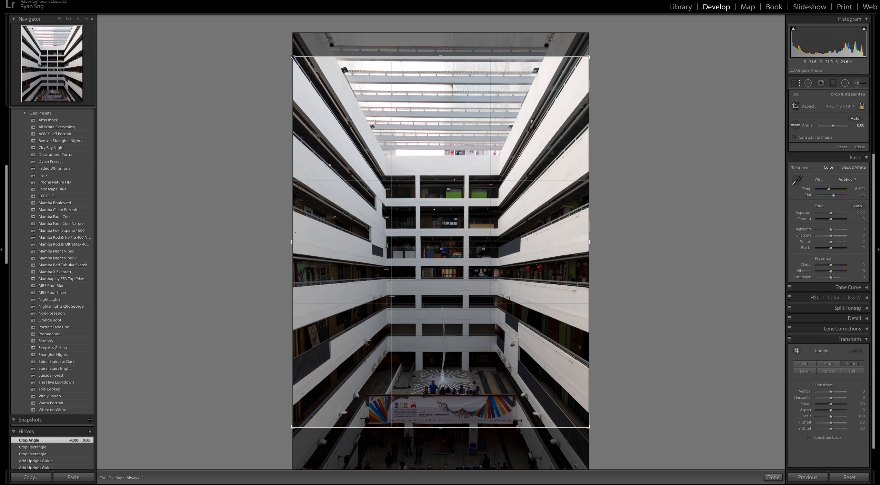
left_click_drag(293, 57, 296, 59)
left_click_drag(644, 142, 645, 143)
left_click_drag(294, 59, 293, 58)
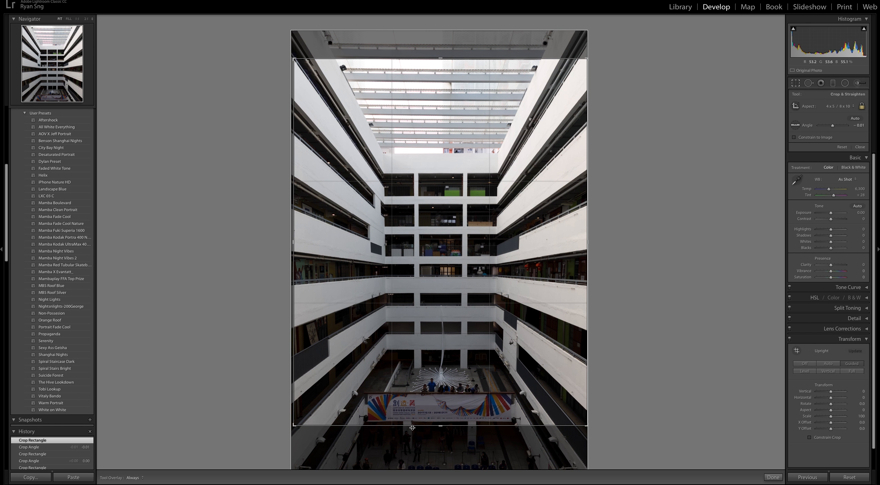
left_click_drag(673, 304, 674, 304)
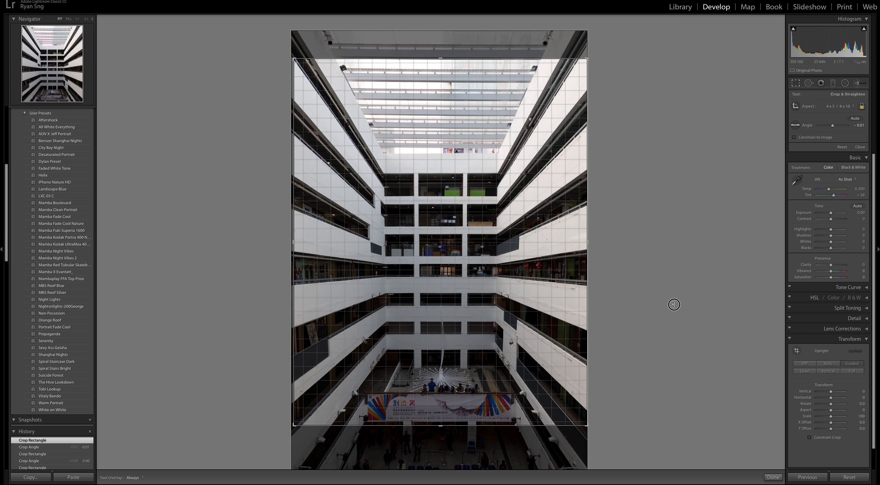
left_click_drag(674, 305, 674, 305)
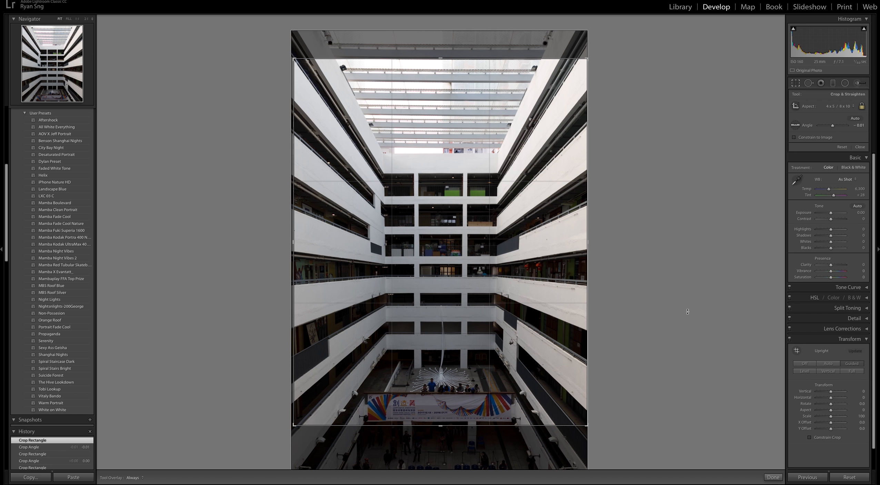
left_click_drag(693, 309, 693, 310)
- Move the photo up within the crop frame to include more of the banner area, and apply the crop
left_click_drag(452, 264, 452, 252)
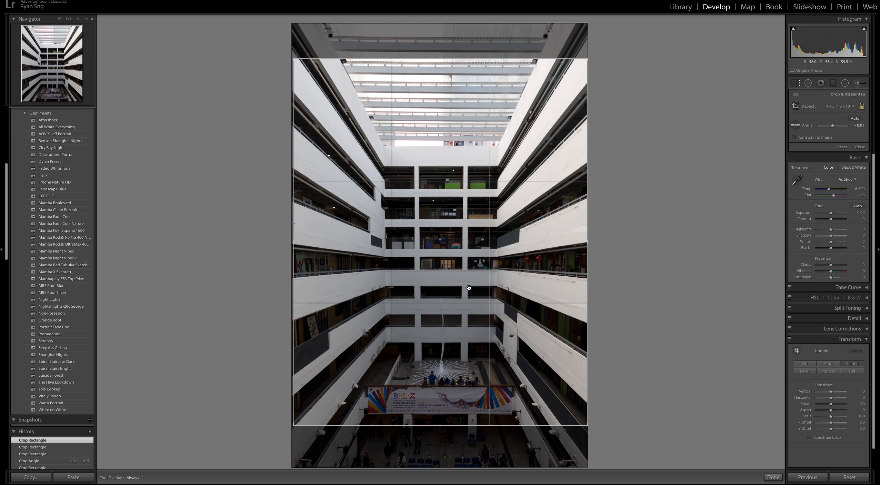
left_click_drag(468, 280, 468, 278)
key("Return")
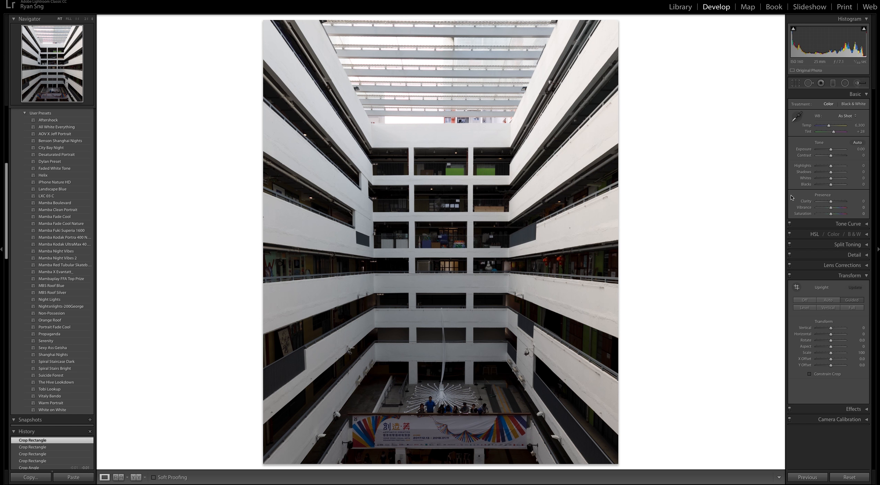
left_click(796, 83)
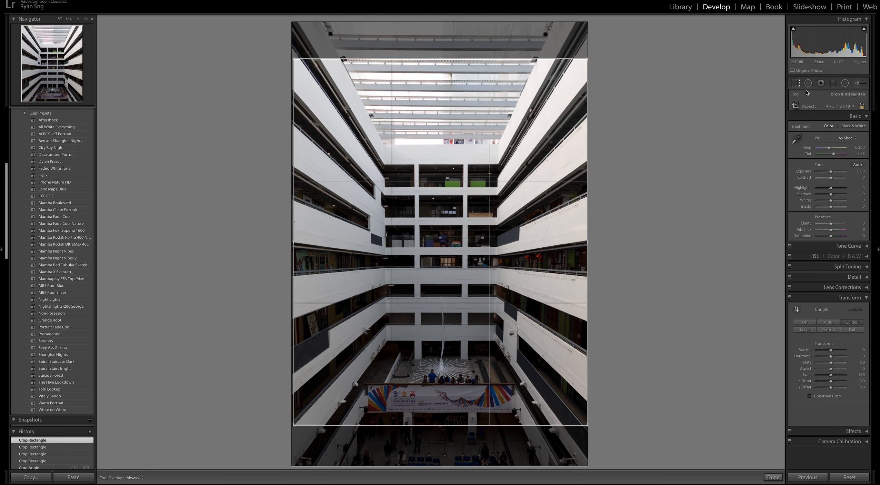
left_click_drag(442, 424, 443, 404)
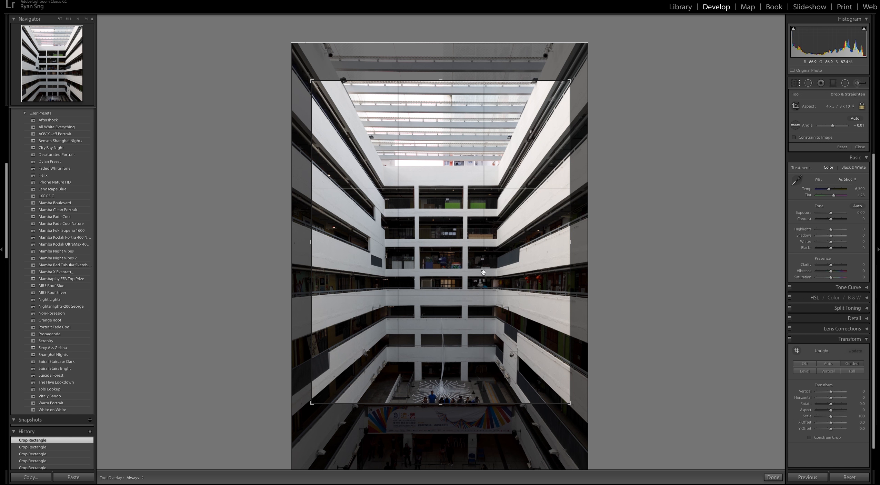
key("ctrl+z")
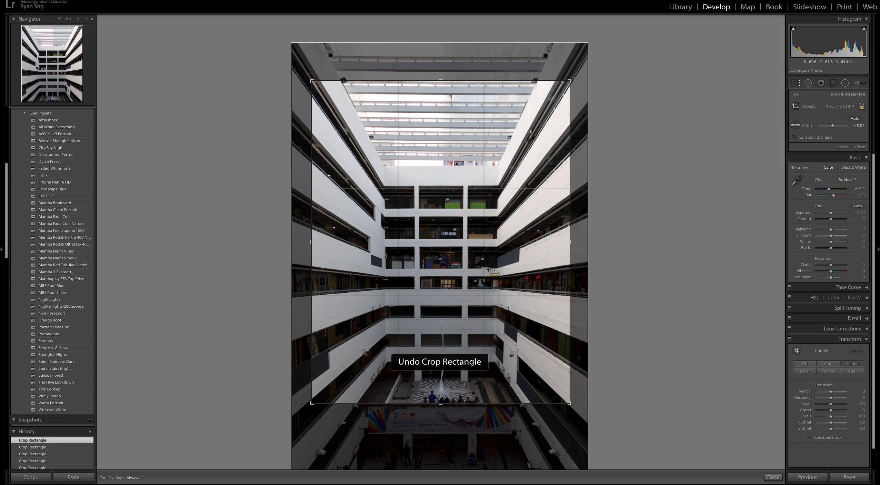
key("Return")
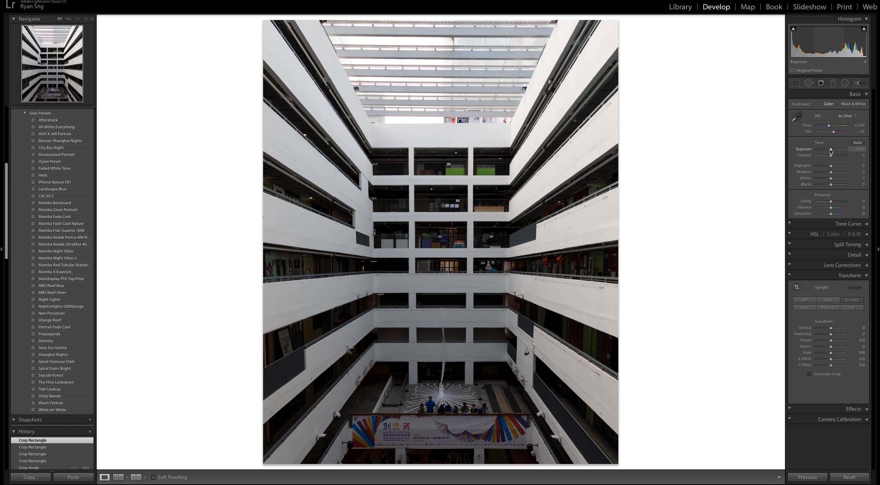
- Set the atrium photo's highlights to -33, shadows to -56, whites to +61 and blacks to -12
left_click_drag(831, 166, 837, 174)
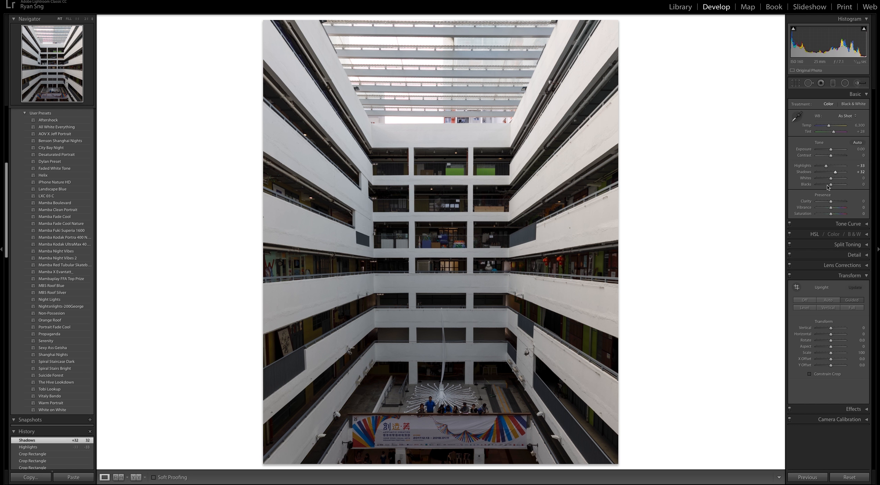
double_click(805, 172)
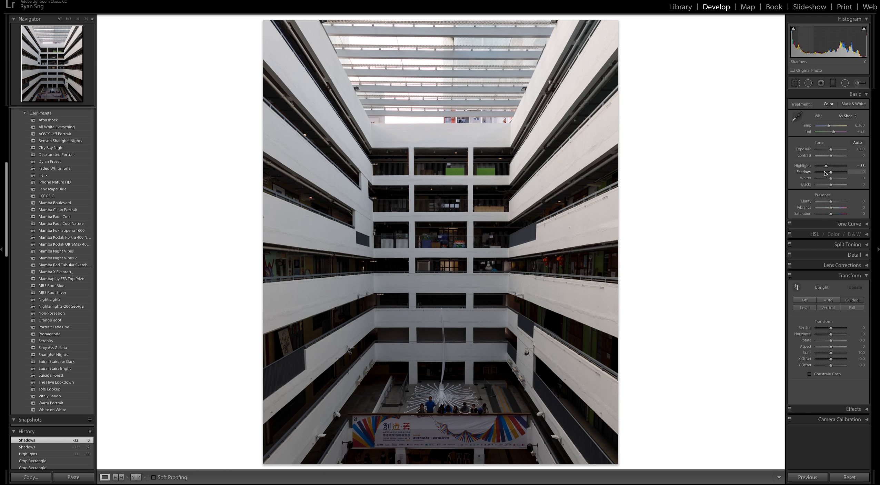
left_click_drag(831, 173, 824, 174)
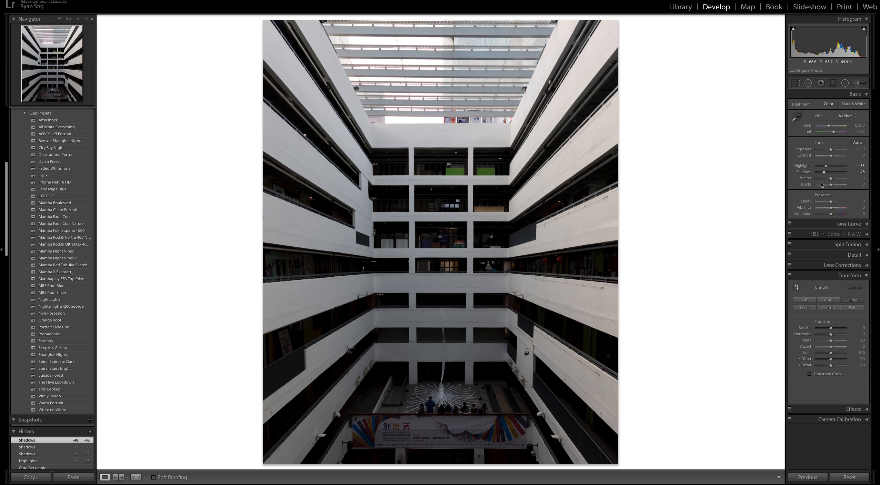
left_click_drag(823, 174, 821, 173)
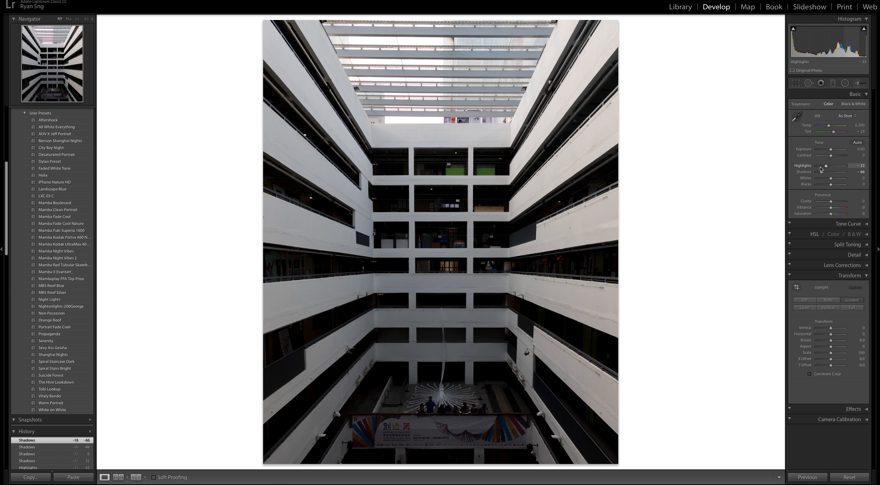
left_click_drag(822, 174, 824, 174)
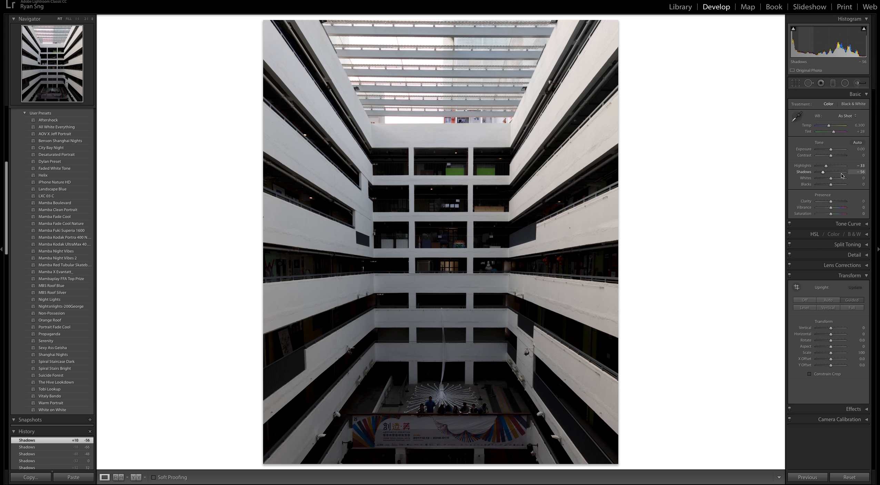
mouse_move(831, 179)
left_mouse_down()
mouse_move(839, 179)
mouse_move(830, 187)
left_mouse_up()
double_click(809, 184)
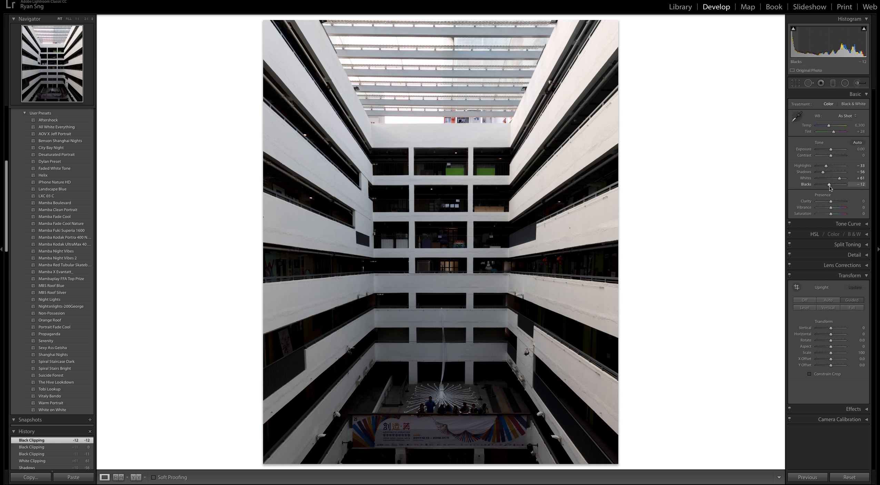
- Add shadow, midtone and highlight points to the RGB tone curve, and raise the black point, highlights and midtones slightly
left_click(864, 225)
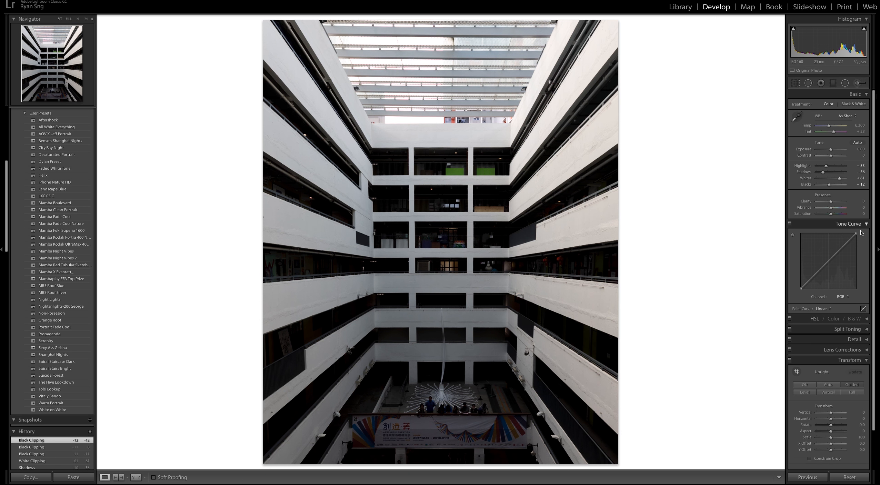
left_click(814, 276)
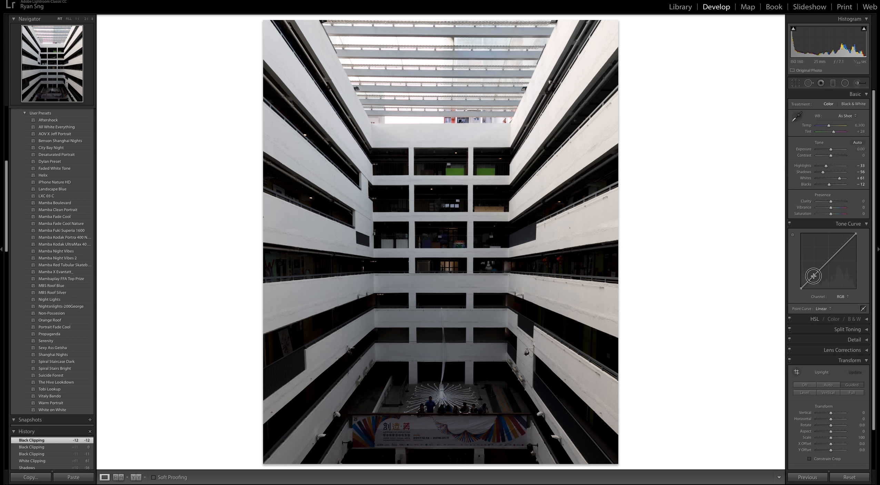
left_click(829, 261)
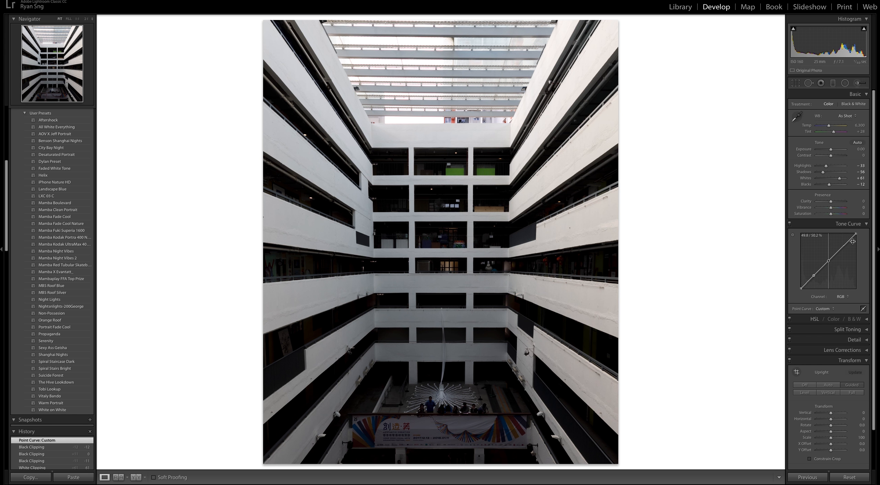
left_click(842, 246)
left_click_drag(800, 288, 797, 286)
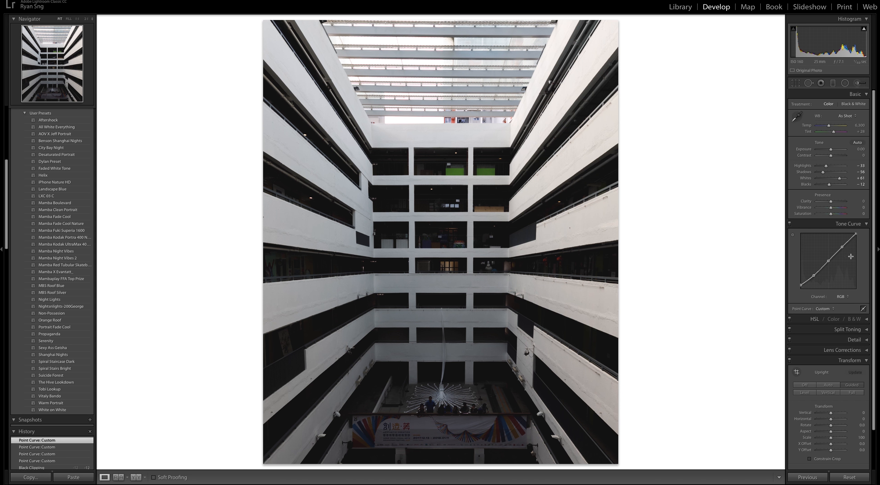
left_click_drag(842, 245, 828, 261)
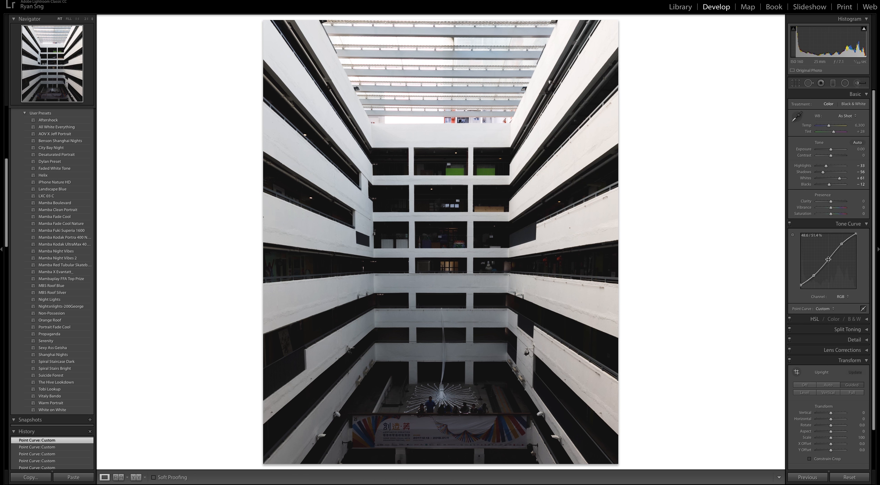
left_click_drag(829, 259, 829, 258)
- Compare the atrium photo with and without the tone curve adjustment, leaving the adjustment enabled
scroll(836, 276, "down", 1)
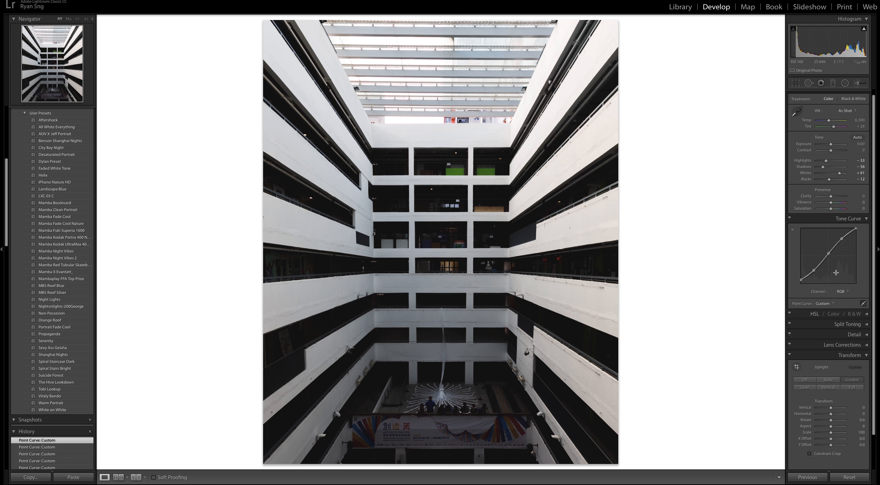
left_click(790, 219)
left_click(790, 218)
left_click(791, 219)
left_click(790, 219)
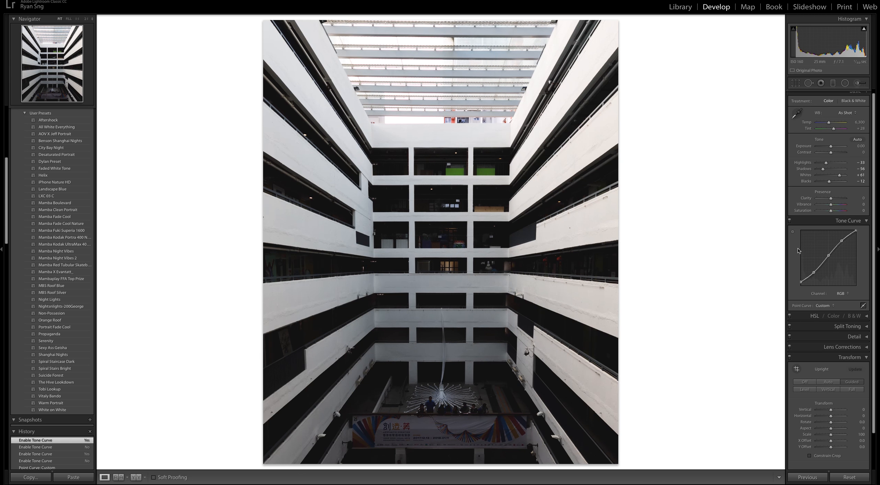
- Add another RGB tone curve point in the deep shadows, just above the black point
left_click(807, 281)
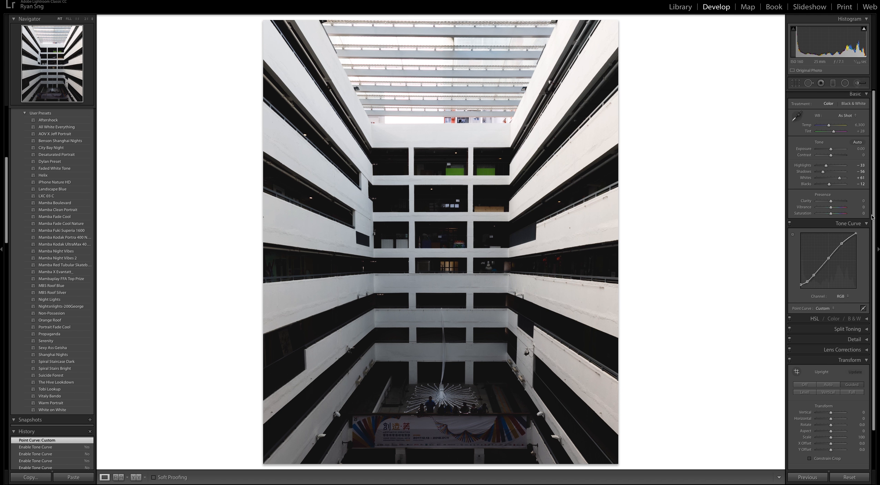
left_click(867, 224)
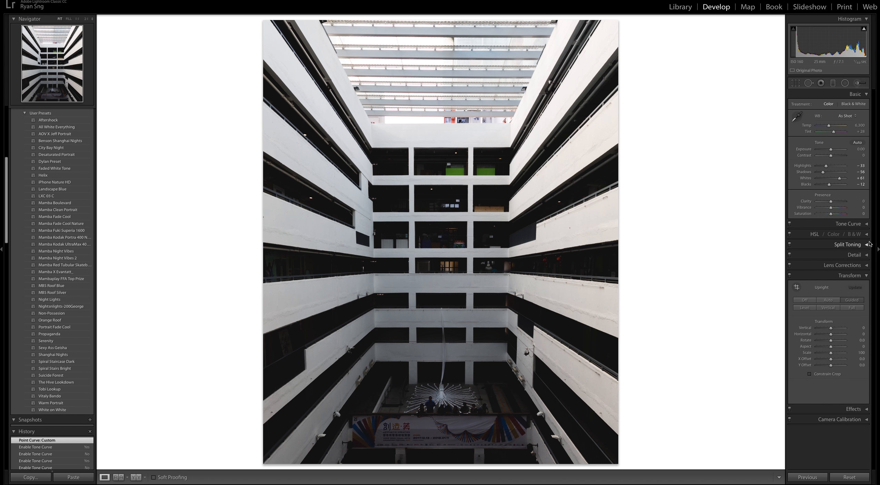
- Set the HSL saturation to -25 for orange, -27 for yellow and -74 for green, and shift the yellow hue to -20
left_click(864, 235)
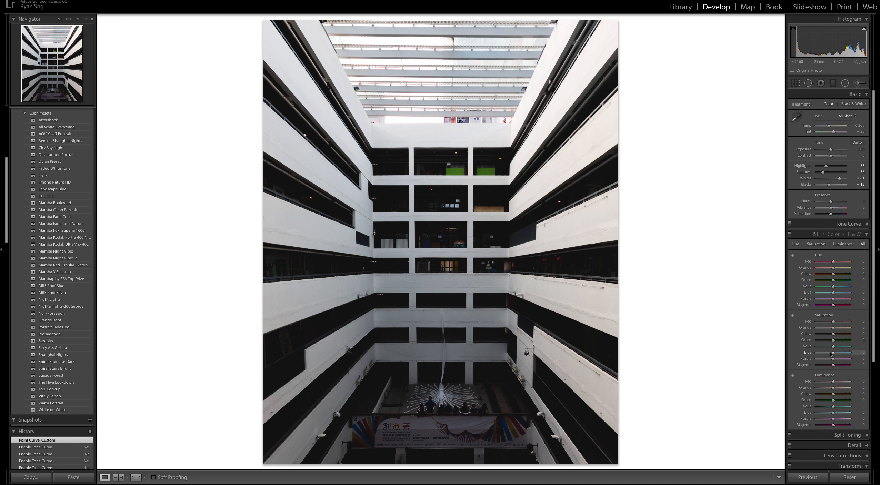
scroll(835, 363, "down", 1)
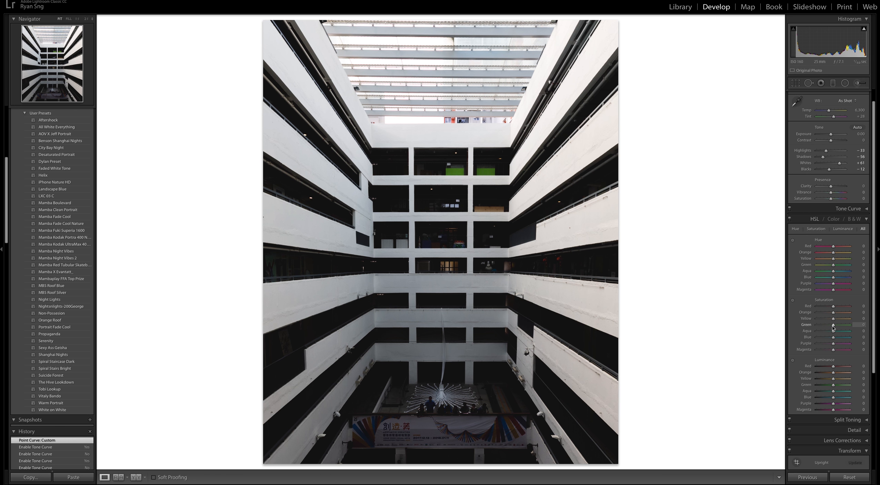
left_click_drag(833, 327, 820, 326)
left_click(792, 301)
left_click_drag(492, 211, 492, 214)
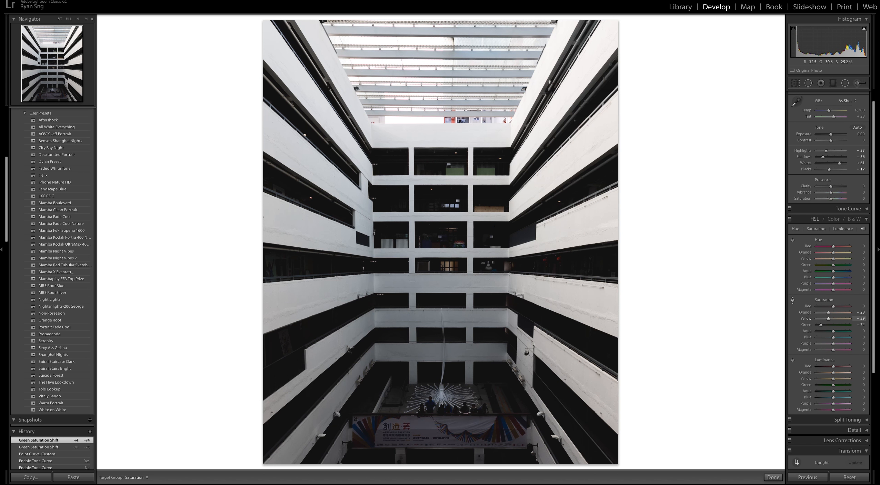
left_click_drag(491, 213, 492, 214)
left_click(793, 300)
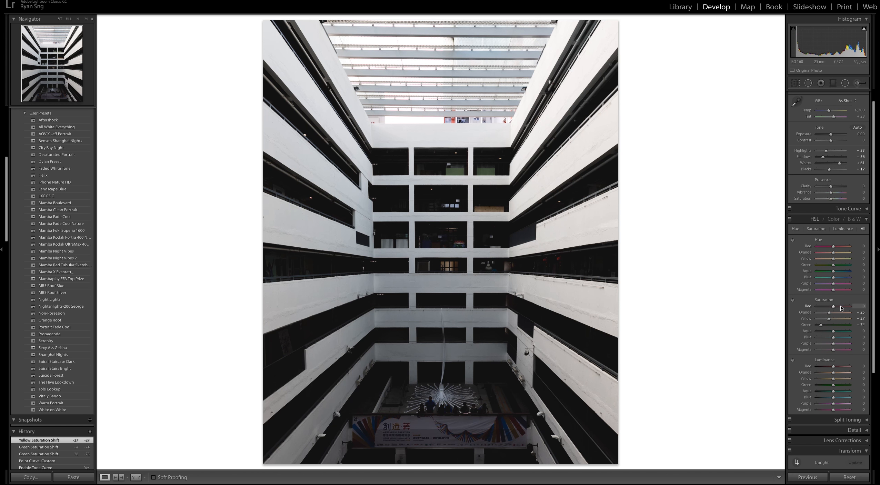
left_click(831, 261)
left_click_drag(831, 261, 830, 260)
- Try the yellow and orange saturation at -100, and undo both changes
left_click(827, 319)
left_click_drag(827, 319, 780, 310)
key("ctrl+z")
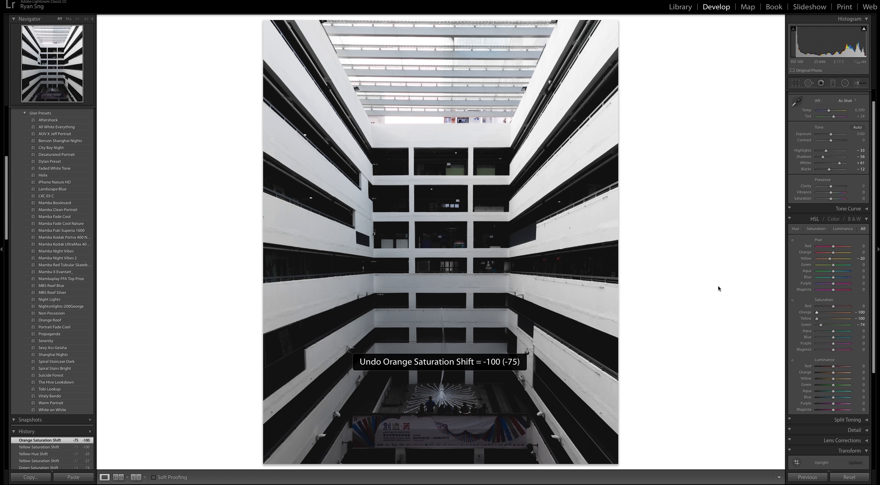
key("ctrl+z")
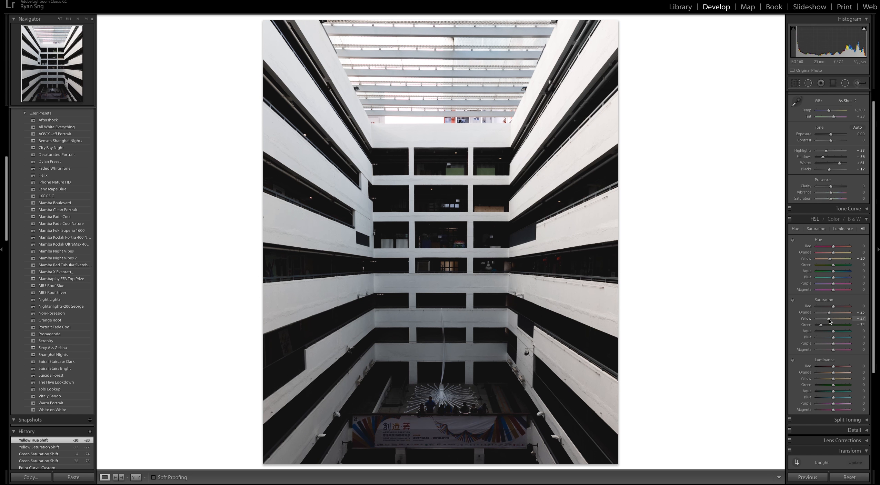
- Set the HSL saturation to -18 for yellow and -20 for orange
left_click_drag(830, 319, 831, 315)
left_click(830, 314)
scroll(837, 297, "down", 1)
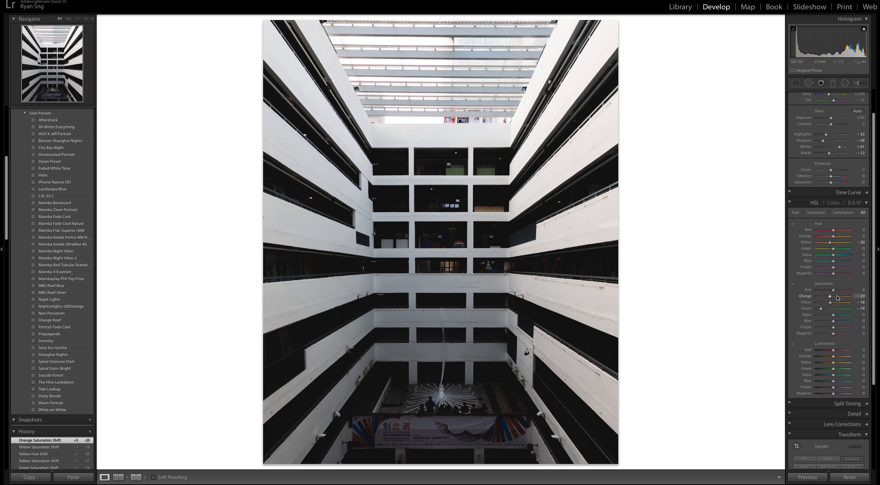
left_click(866, 202)
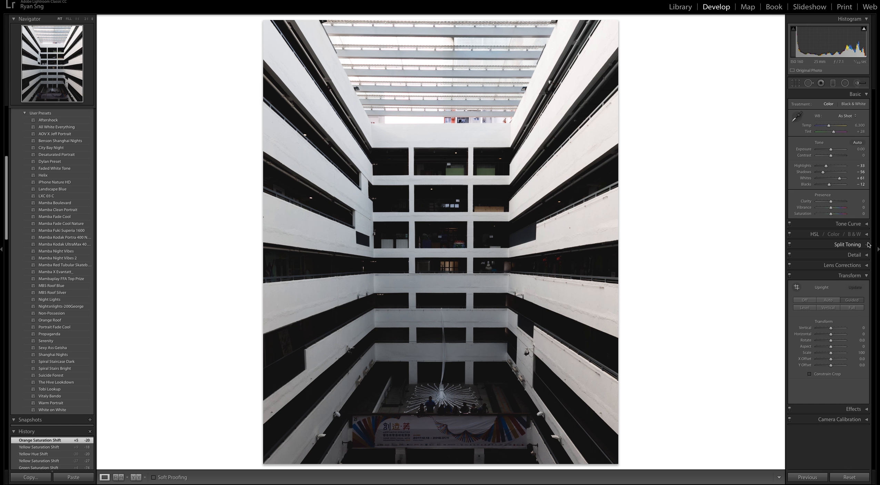
- Tint the shadows with split toning at hue 199 and saturation 10
left_click(867, 244)
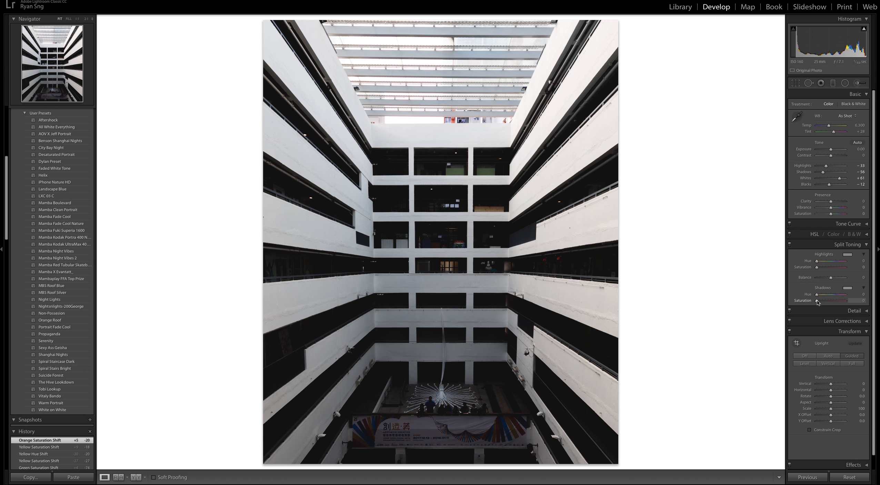
left_click_drag(819, 301, 821, 303)
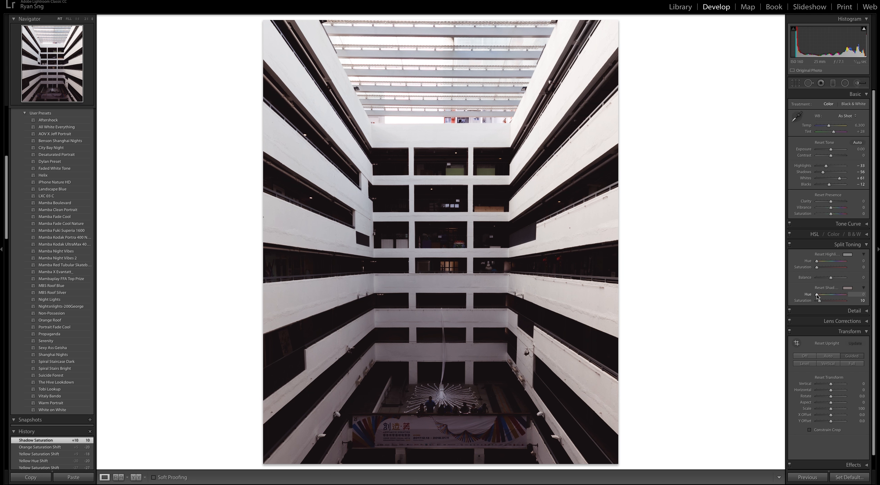
left_click(817, 295, "alt")
left_click_drag(817, 295, 833, 297)
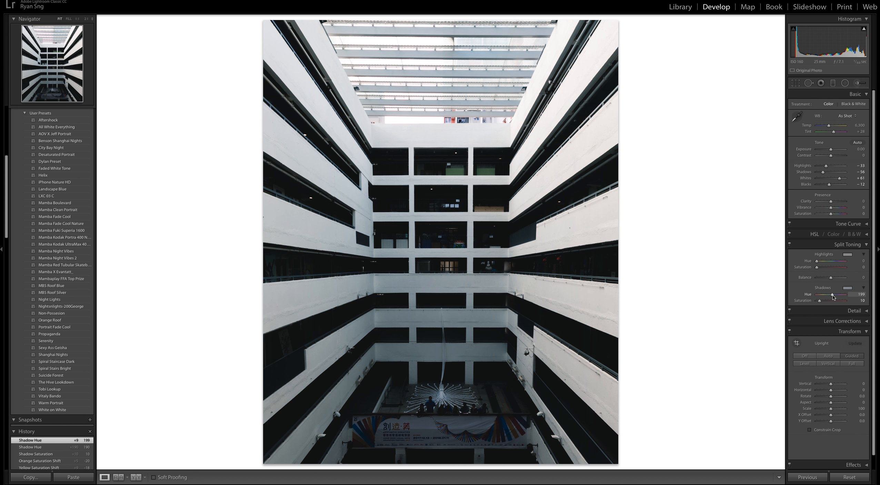
- Reduce the split-toning shadow saturation to 4, and tint the highlights with hue 229 at saturation 4
left_click(858, 300)
type("0")
key("Return")
left_click_drag(817, 300, 817, 301)
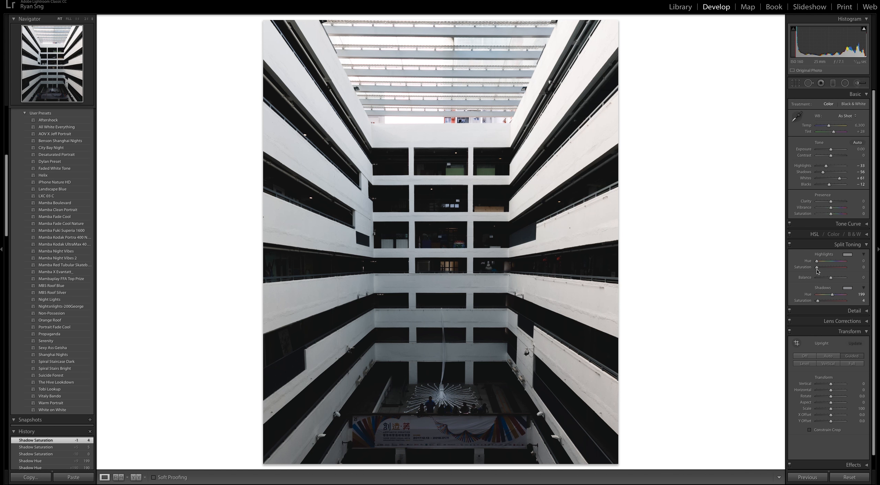
left_click_drag(817, 269, 836, 265)
left_click_drag(835, 263, 819, 269)
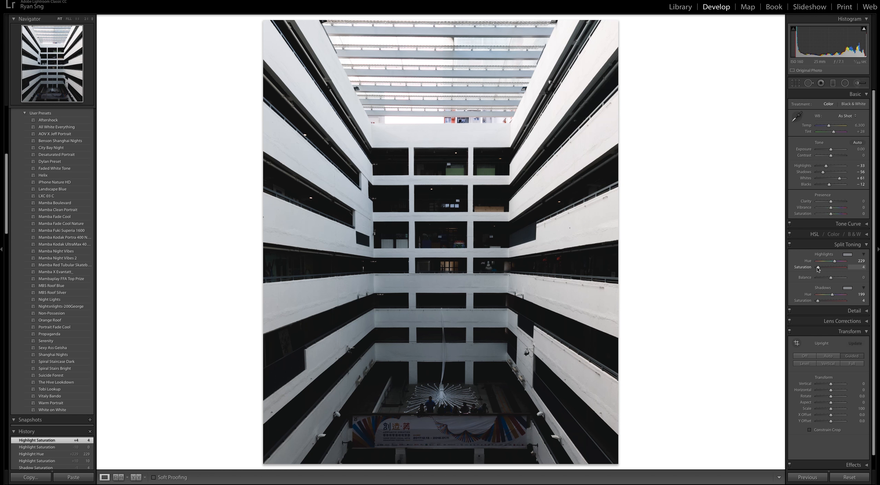
- Compare the atrium photo with and without split toning, leaving the adjustment enabled
left_click(790, 245)
left_click(790, 245)
left_click(790, 245)
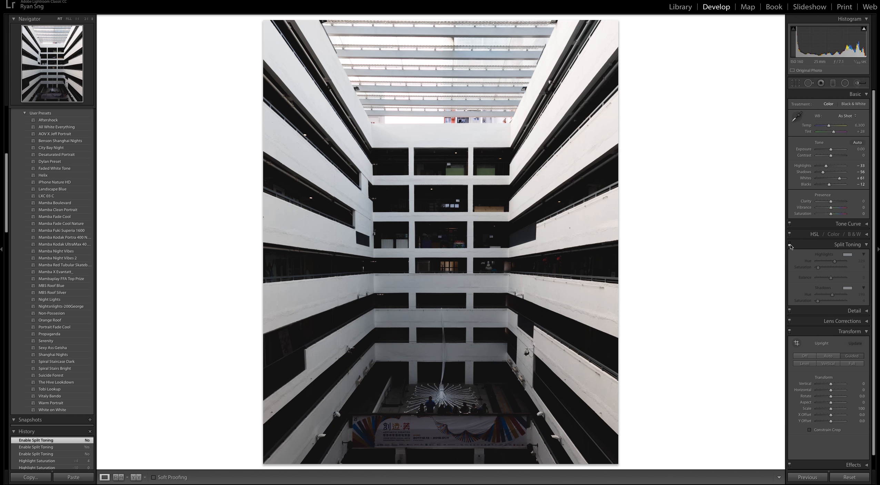
left_click(790, 245)
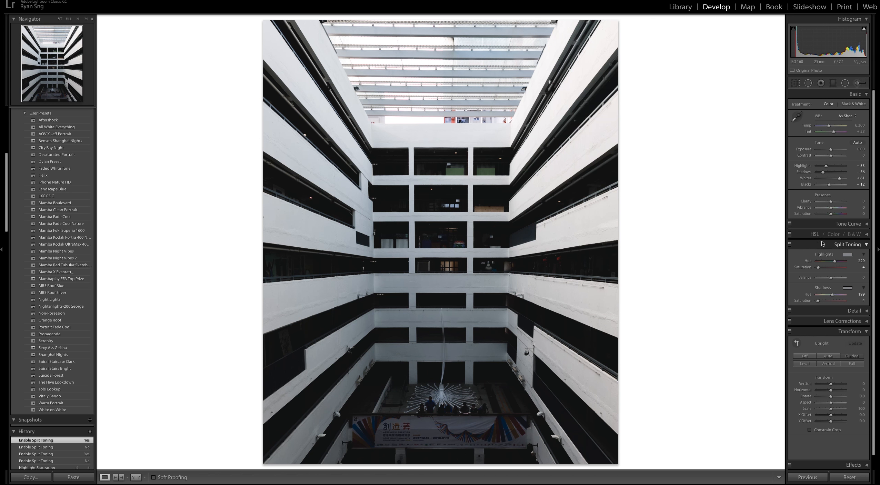
left_click(790, 245)
left_click(790, 245)
left_click(790, 245)
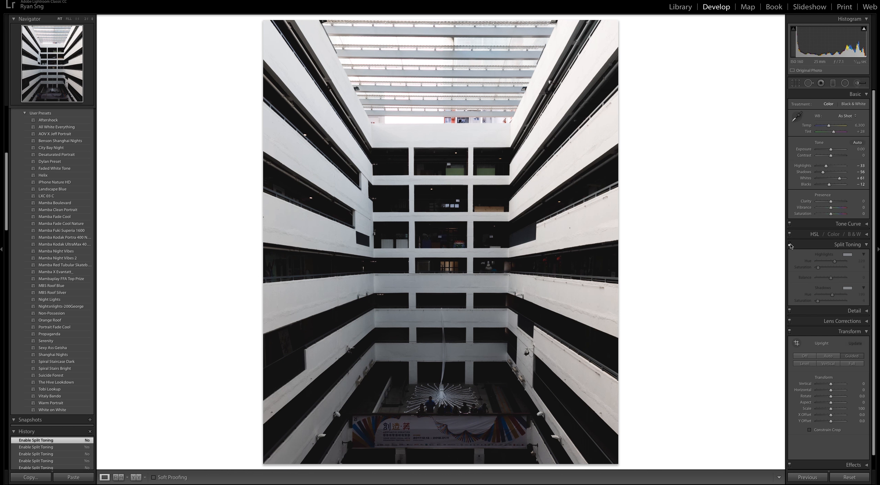
left_click(790, 245)
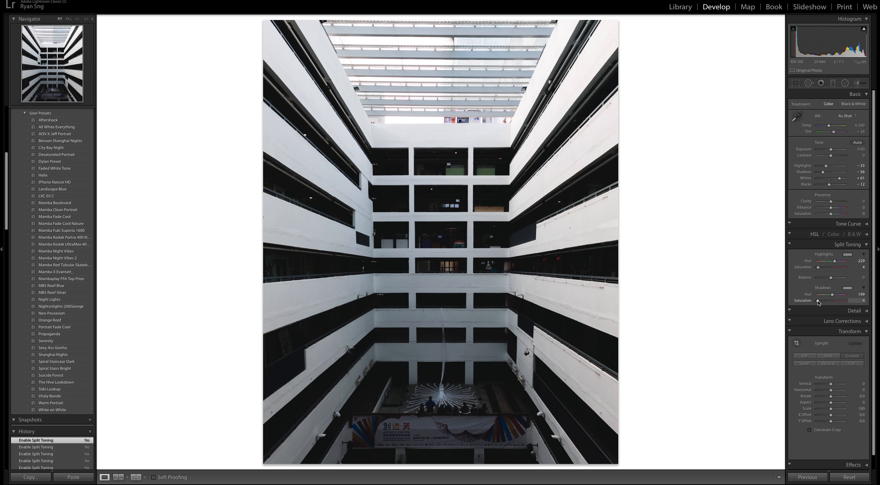
- Set the split-toning shadow saturation to 0 and the balance to -38
left_click_drag(818, 301, 781, 301)
left_click(790, 244)
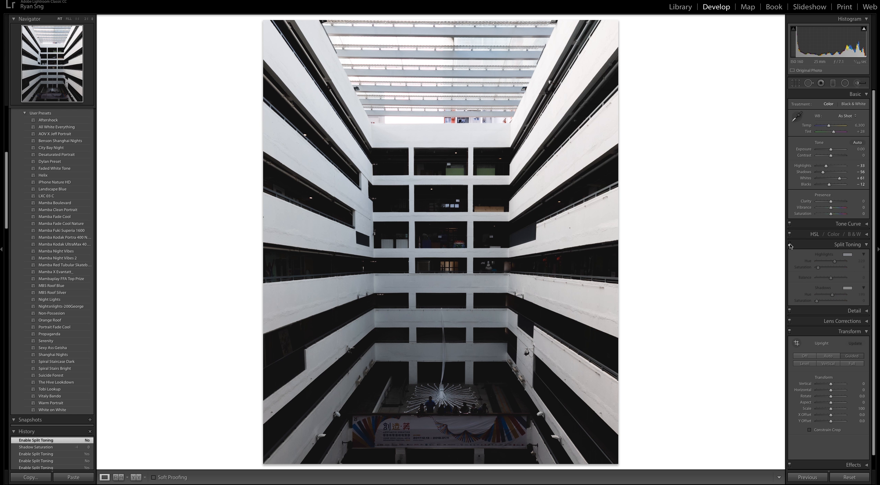
left_click(790, 244)
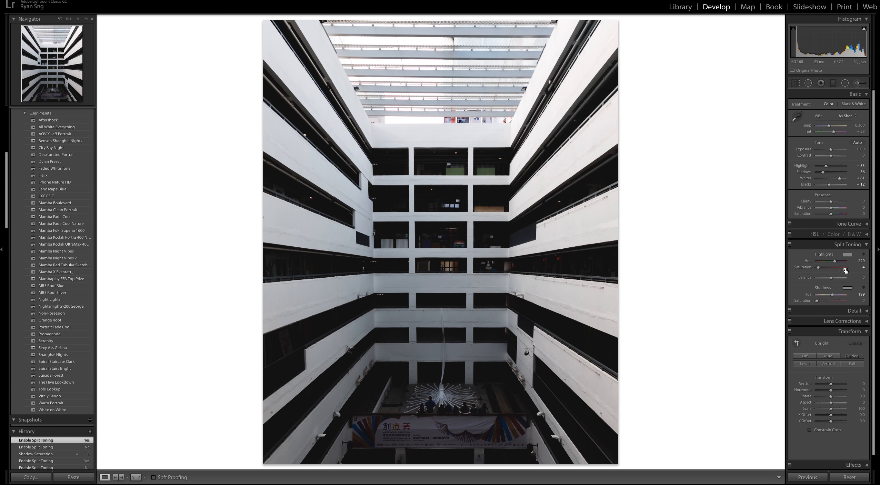
left_click_drag(833, 278, 826, 280)
double_click(803, 278)
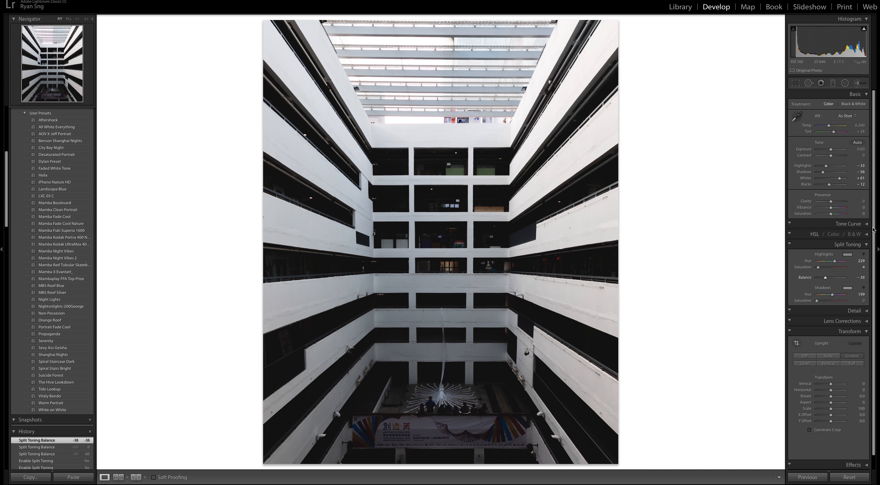
left_click(867, 245)
- Set the photo's sharpening amount to 90 and the edge masking to 73
left_click(868, 255)
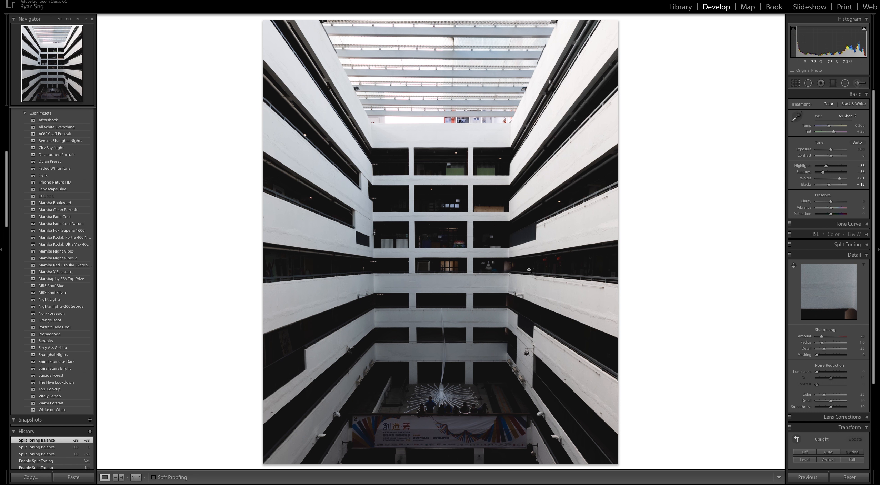
left_click(438, 320)
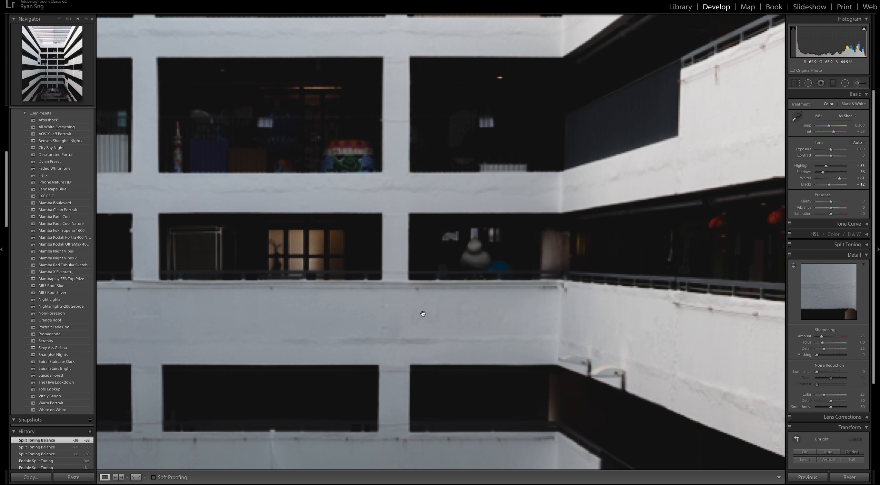
left_click_drag(532, 295, 758, 292)
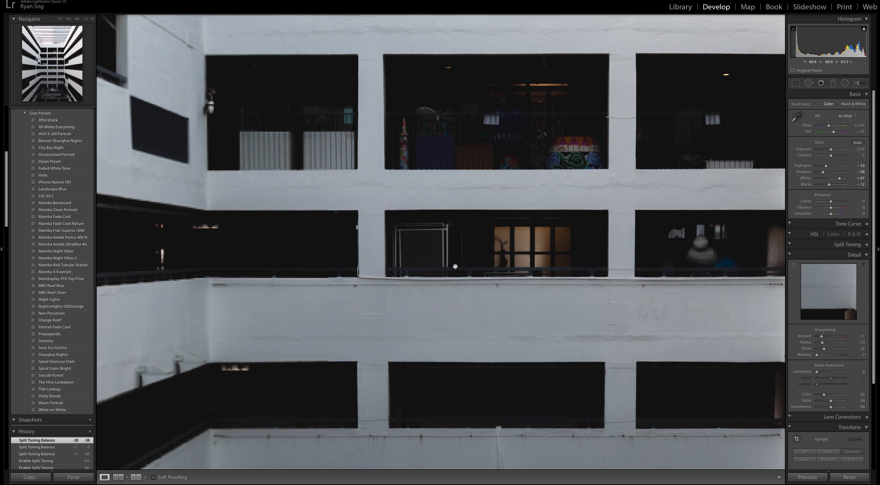
left_click(436, 231)
left_click(864, 336)
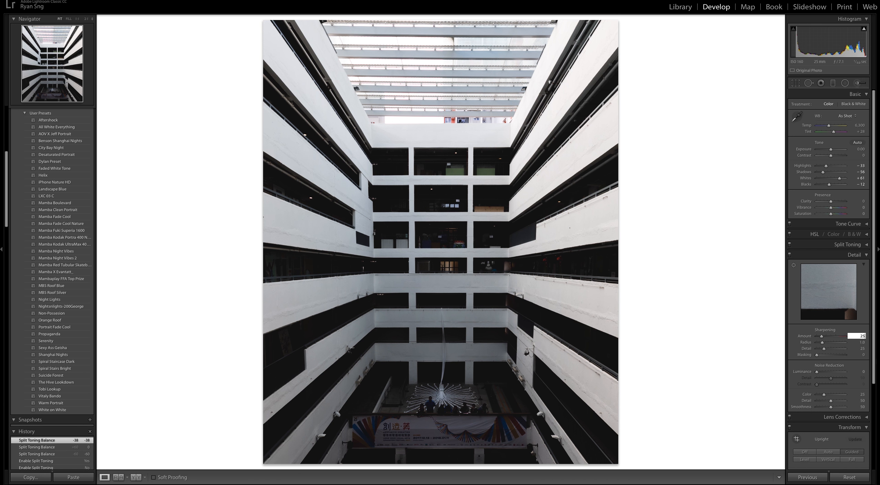
type("90")
key("Return")
left_click_drag(828, 355, 838, 356)
scroll(800, 96, "down", 1)
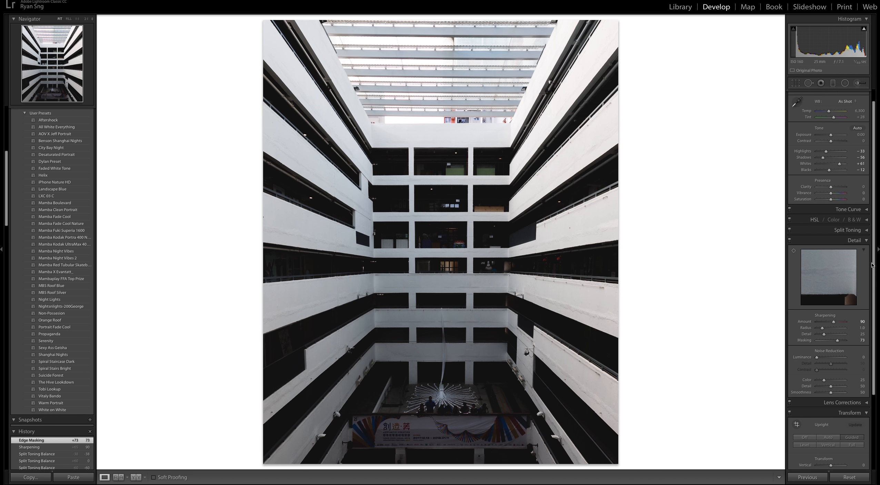
left_click(866, 241)
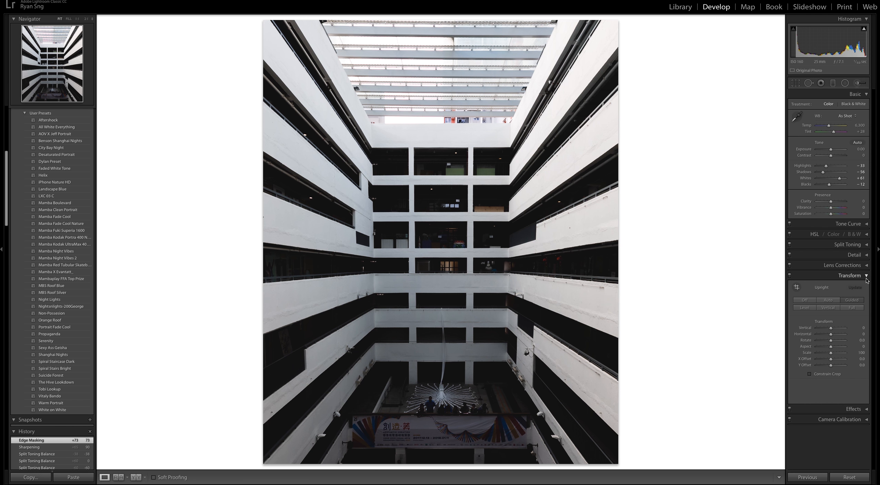
- Add a dark post-crop vignette with the amount at -16
left_click(866, 275)
left_click(865, 286)
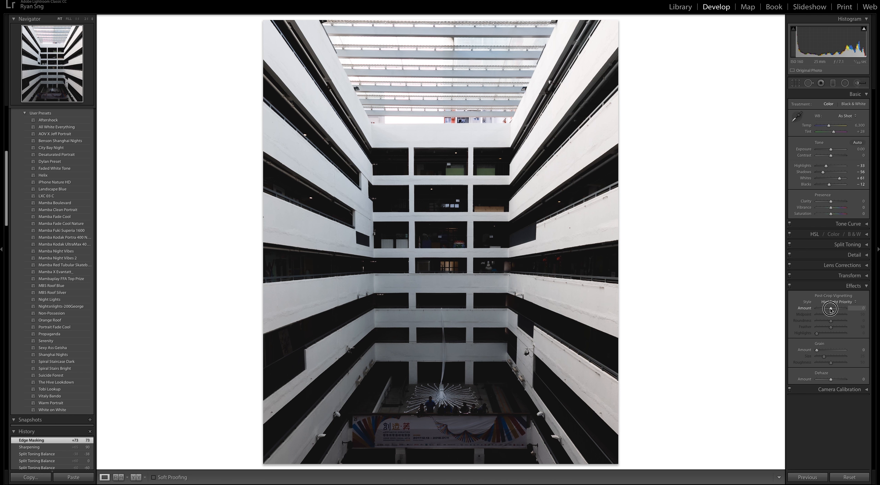
left_click_drag(831, 309, 829, 309)
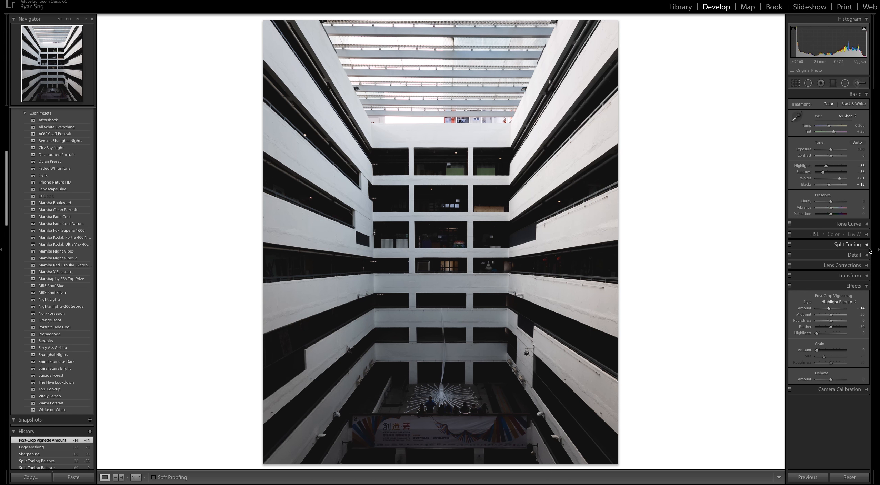
left_click(829, 309)
left_click_drag(829, 310, 828, 310)
left_click(854, 286)
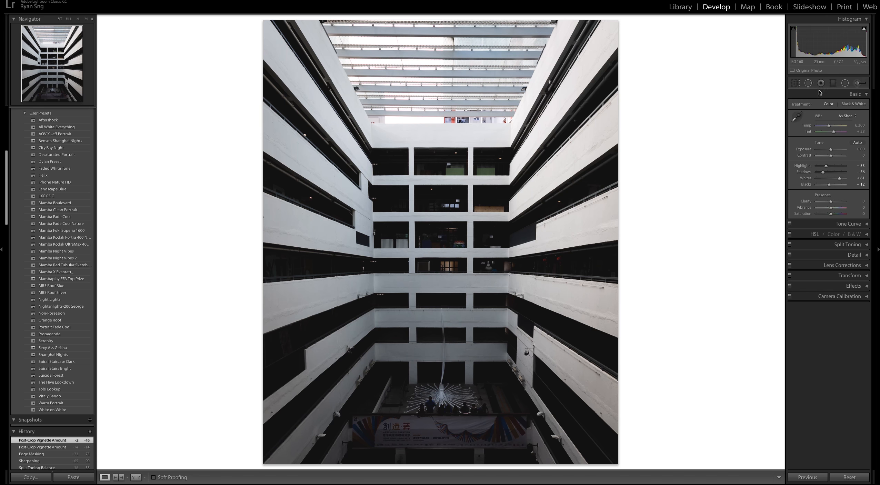
- Add a vertical graduated filter over the right side of the atrium, with temperature 0 and highlights -21
left_click(833, 83)
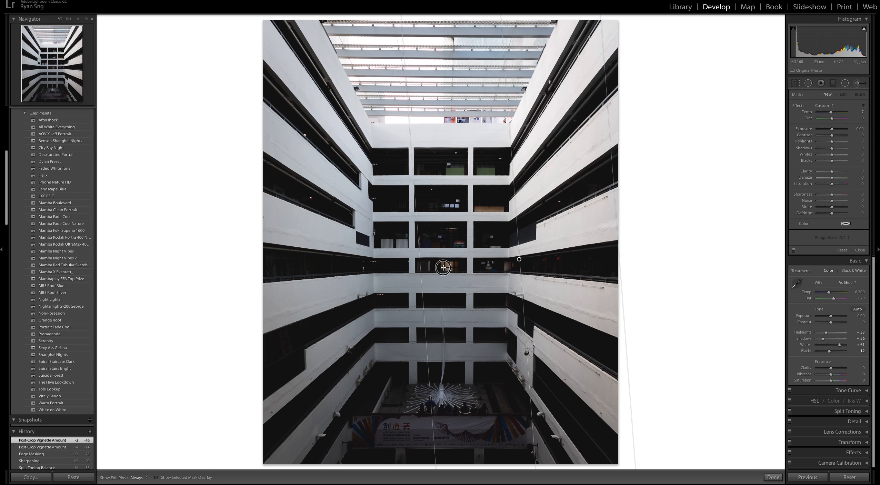
left_click_drag(443, 267, 481, 252)
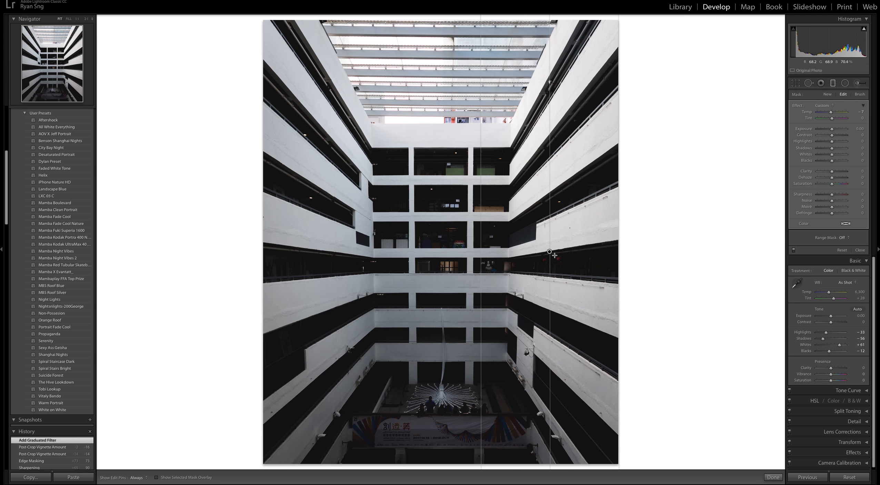
left_click_drag(548, 251, 529, 253)
double_click(806, 111)
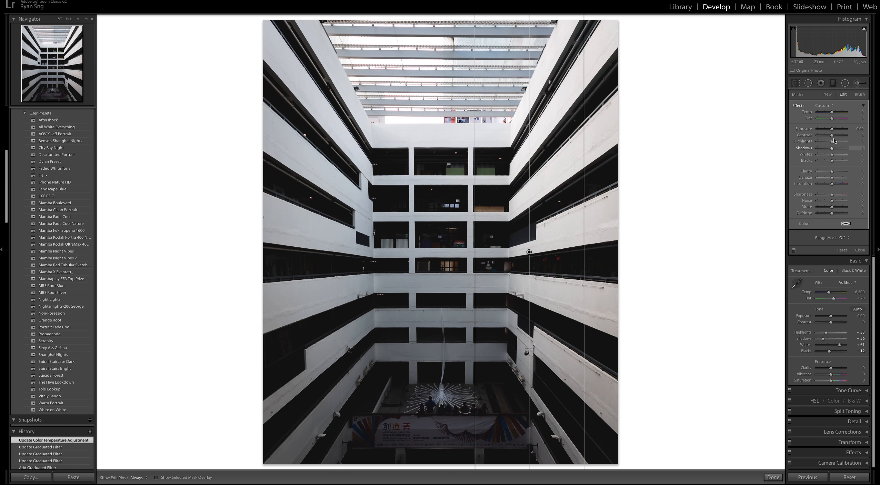
left_click_drag(833, 142, 829, 144)
mouse_move(529, 252)
left_mouse_down()
mouse_move(493, 262)
mouse_move(525, 254)
left_mouse_up()
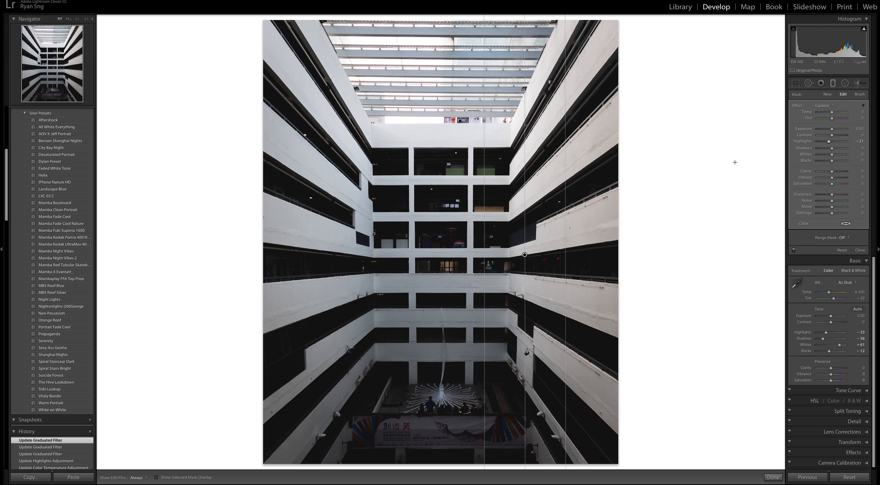
- Compare the photo with and without the graduated filter, leave it enabled and finish the filter editing
left_click(794, 250)
left_click(794, 251)
left_click(794, 250)
left_click(794, 250)
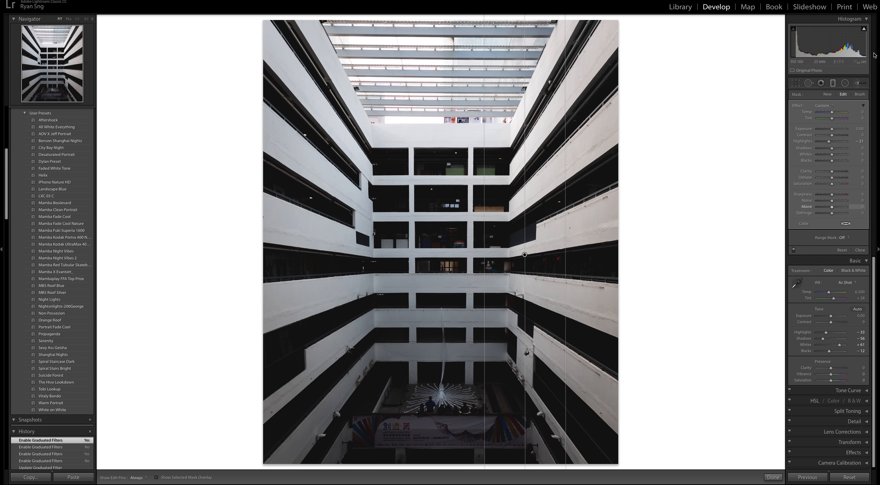
left_click(833, 84)
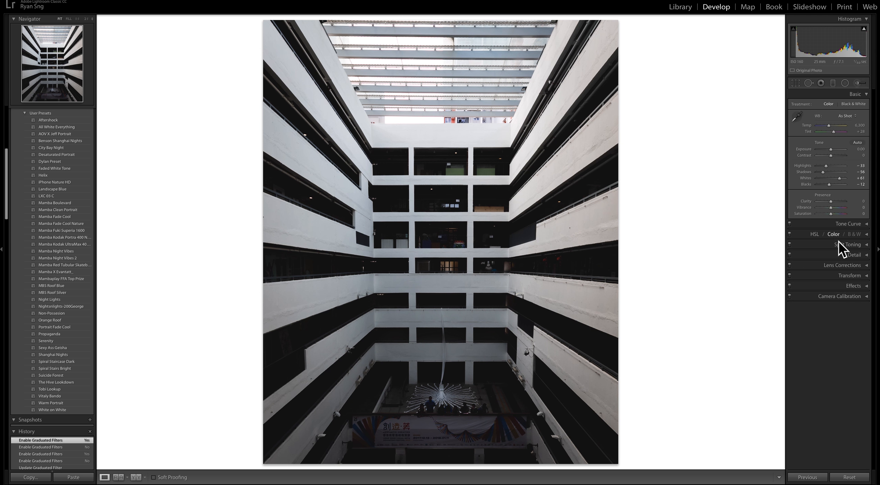
- Set the post-crop vignette amount to -11 and raise the photo's overall exposure to +0.15
left_click(859, 286)
left_click_drag(829, 308, 829, 309)
left_click(861, 287)
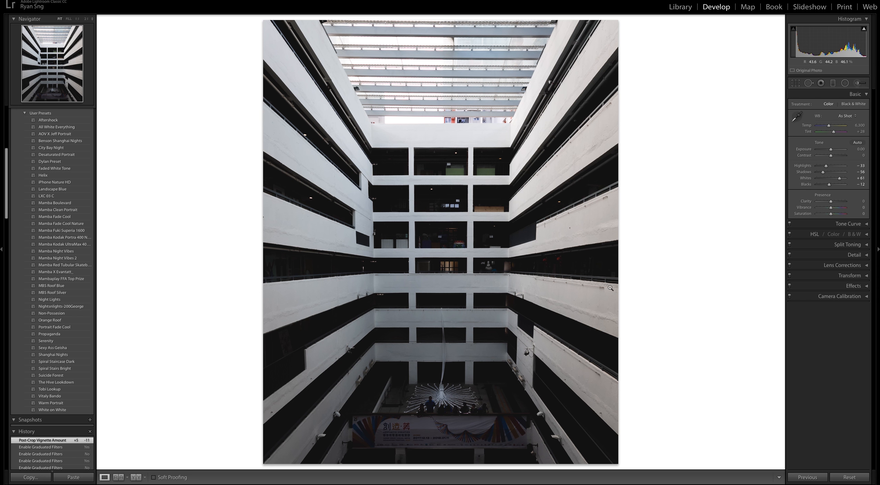
left_click_drag(831, 150, 832, 149)
left_click(846, 83)
left_click_drag(461, 220, 332, 402)
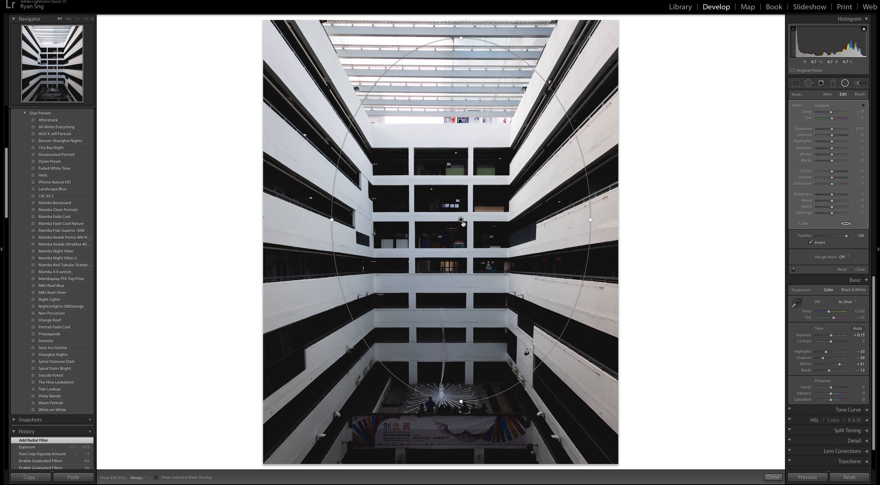
left_click_drag(461, 219, 438, 265)
right_click(438, 265)
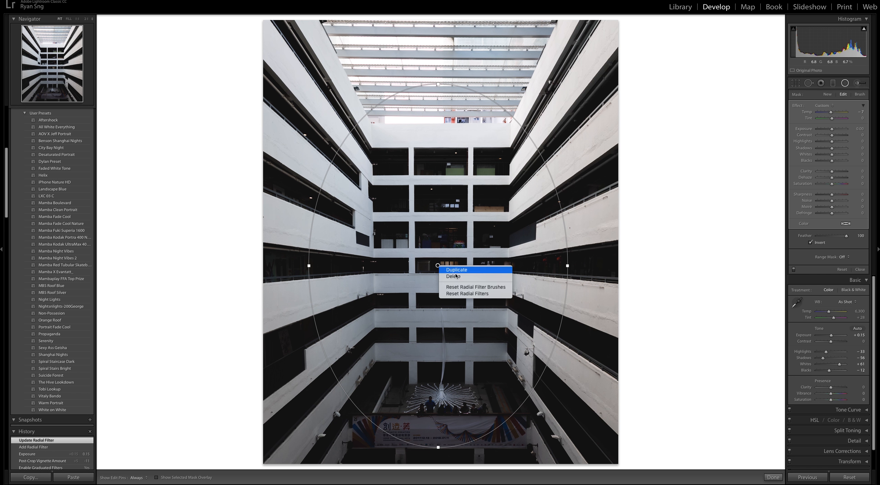
left_click(454, 276)
left_click(845, 83)
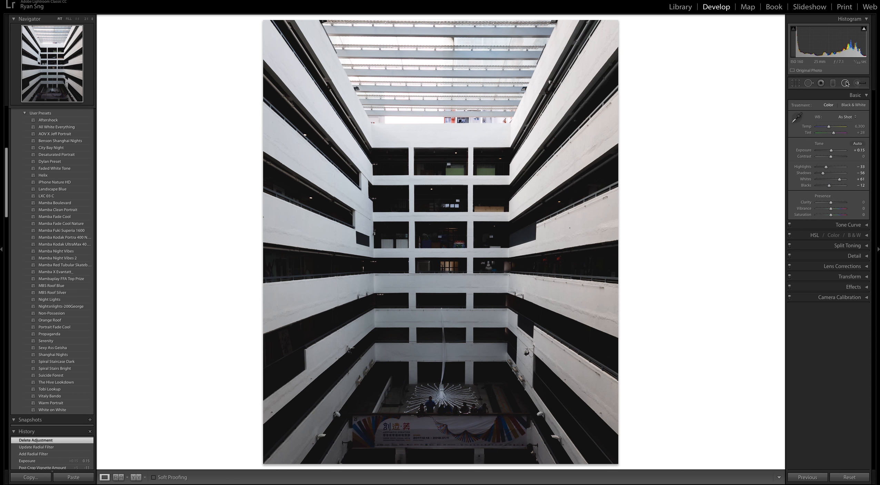
left_click(866, 296)
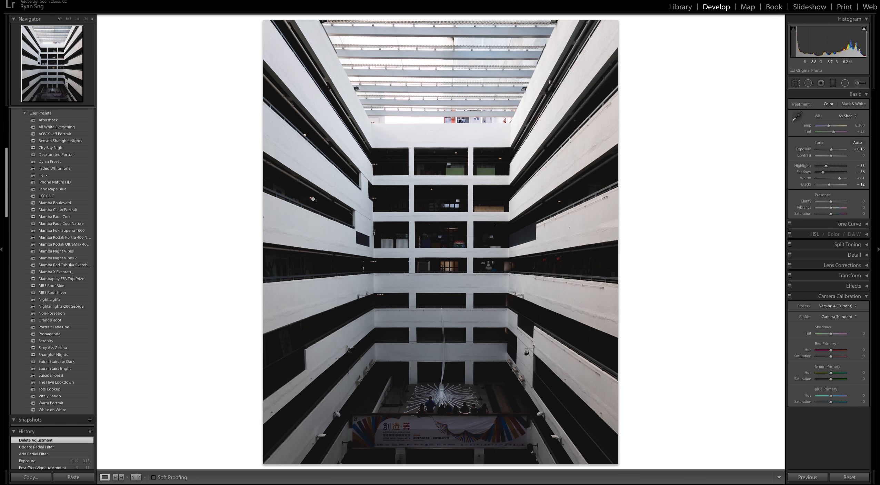
left_click(866, 297)
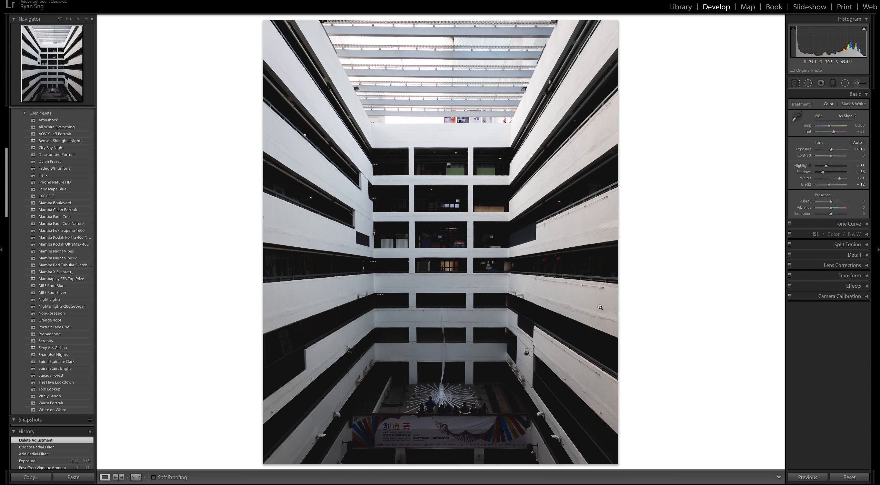
- Add a nearly horizontal graduated filter over the lower half of the atrium, with its effect values reset, and shift it slightly upward
left_click(836, 83)
left_click(834, 83)
left_click(835, 83)
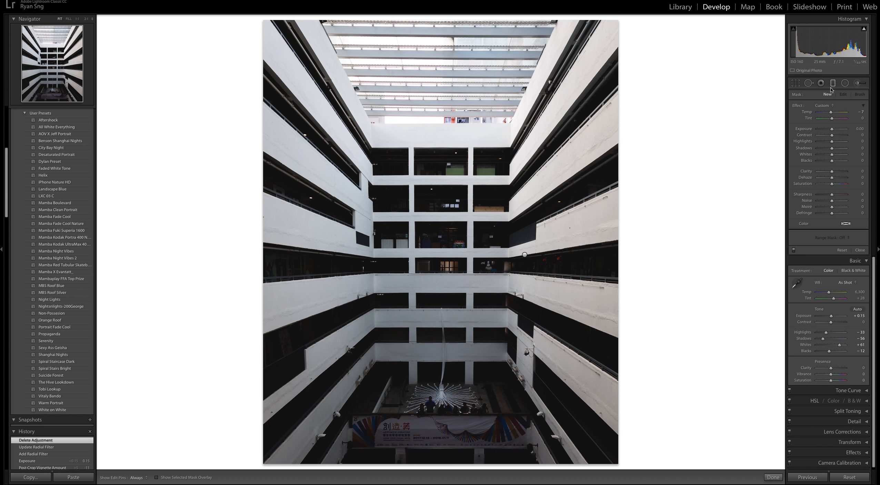
double_click(801, 106)
left_click_drag(446, 244, 443, 241)
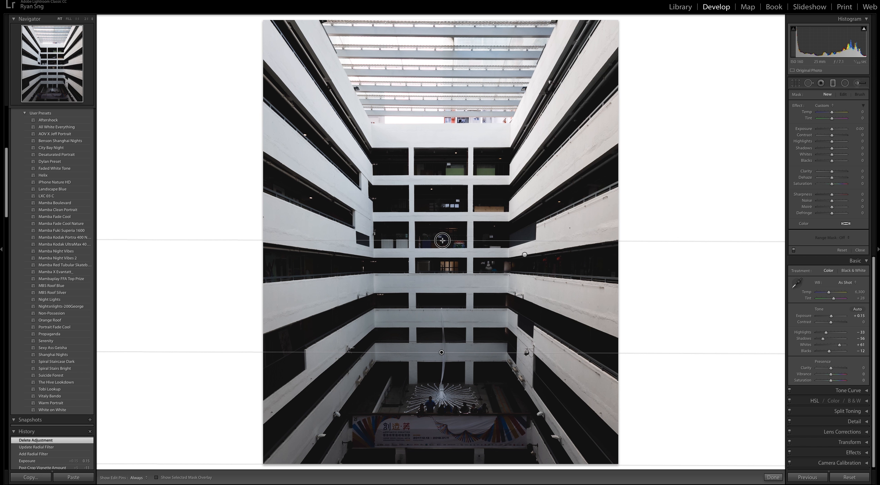
left_click_drag(443, 241, 443, 241)
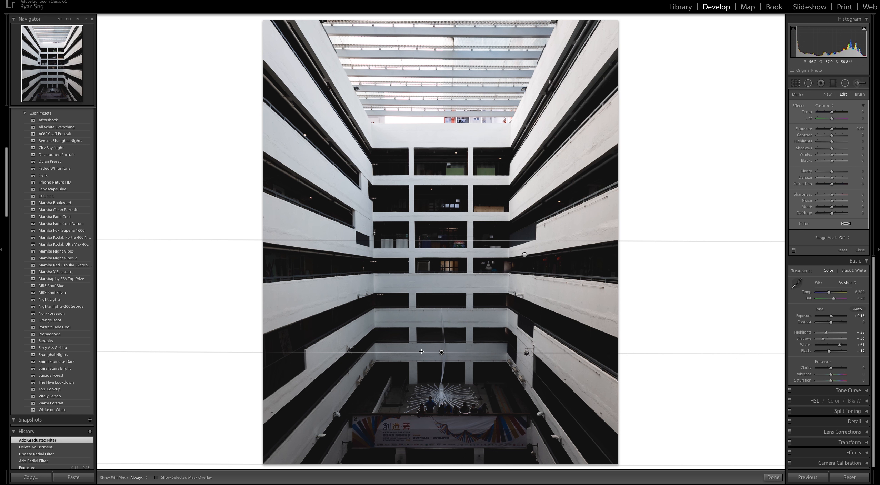
left_click_drag(442, 350, 443, 342)
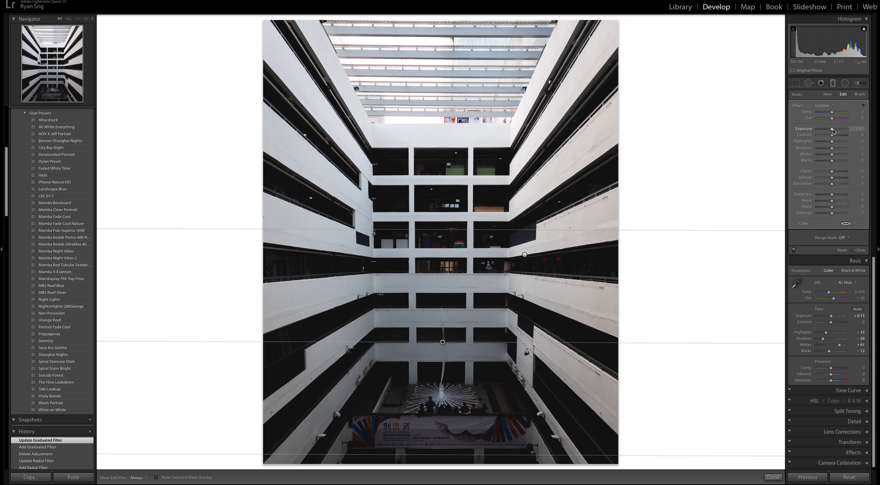
- Set the lower graduated filter's exposure to 0.50, check the photo with and without it, and leave it enabled
left_click_drag(832, 129, 834, 131)
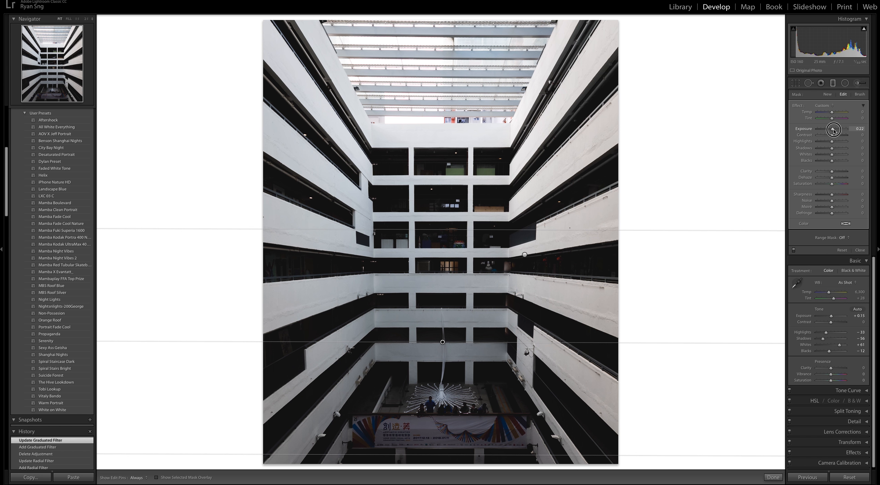
left_click_drag(834, 131, 835, 131)
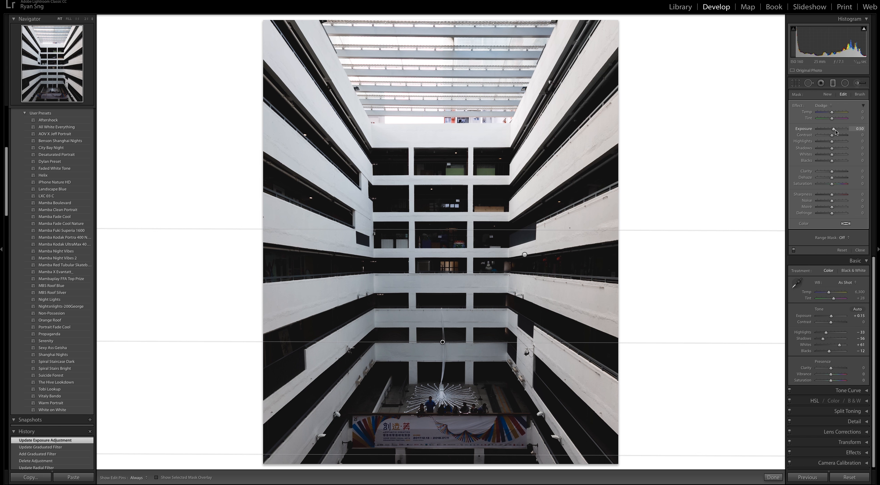
left_click(794, 250)
left_click(795, 250)
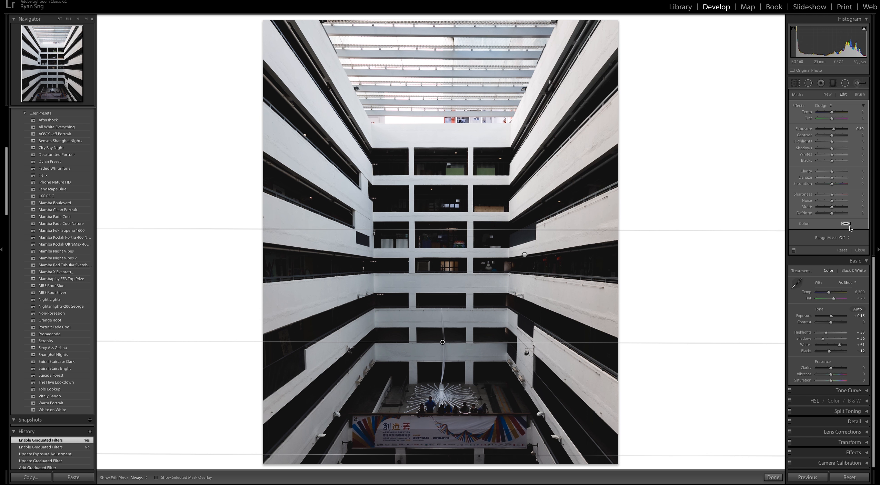
left_click(833, 83)
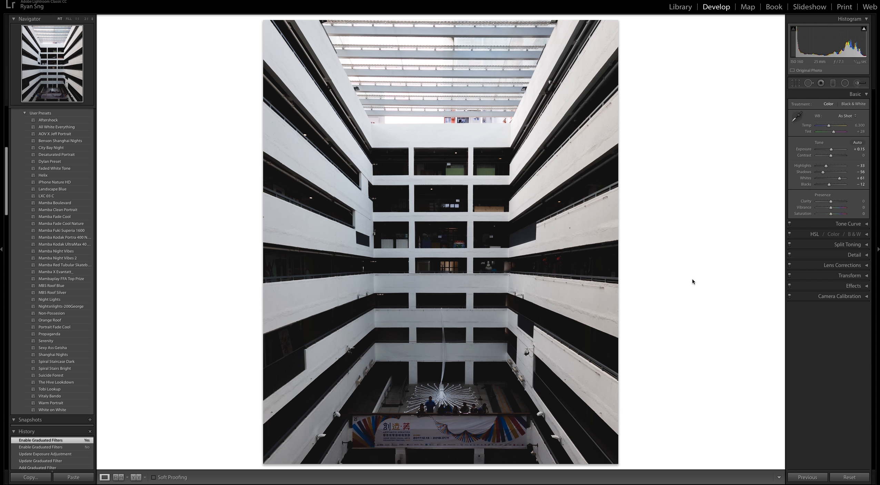
- Compare the edited photo with the original, first side by side and then by switching the full view between before and after
key("y")
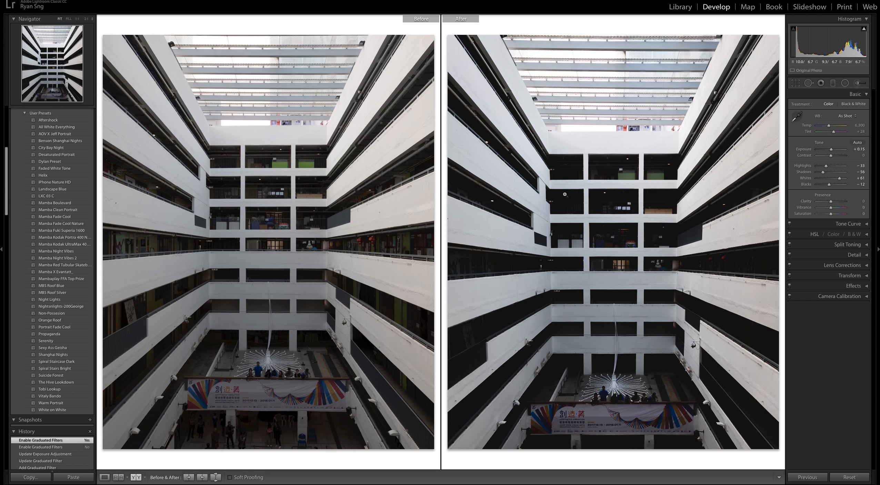
key("y")
key("backslash")
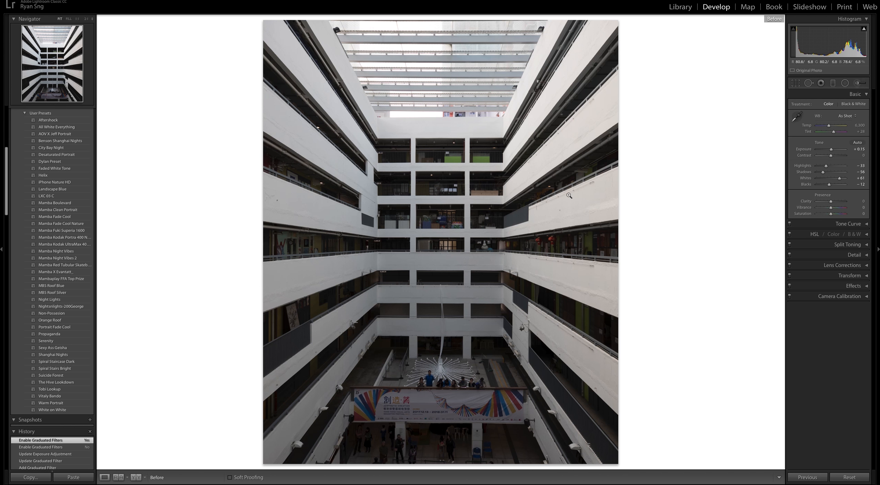
key("backslash")
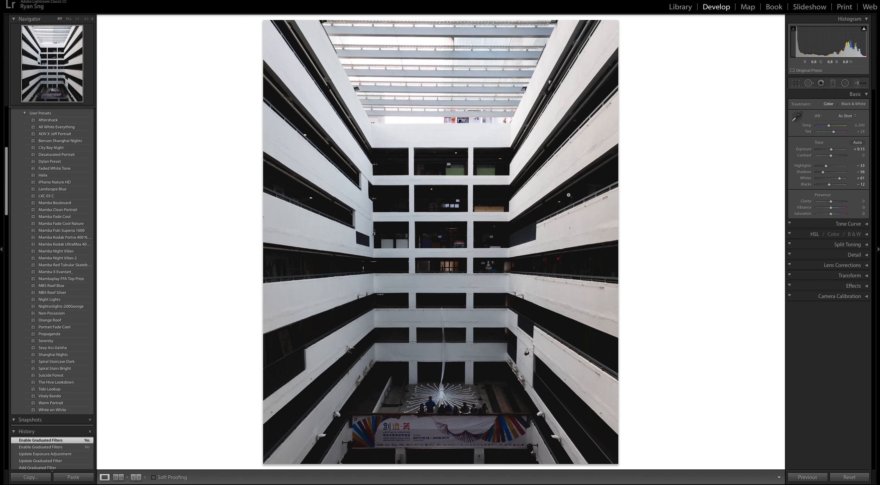
key("backslash")
key("backslash")
- Review the photo's export settings, from location and file naming through JPEG quality, sizing and metadata, and leave without exporting
left_click(53, 0)
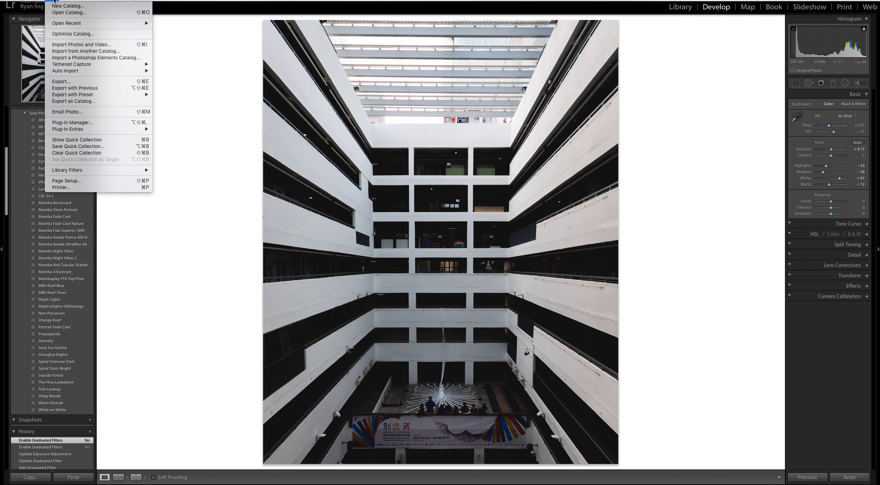
left_click(75, 81)
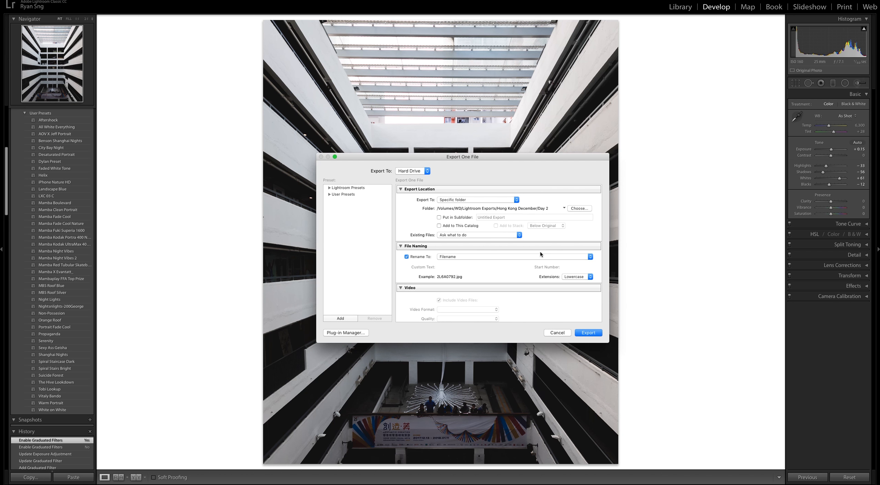
scroll(542, 256, "down", 10)
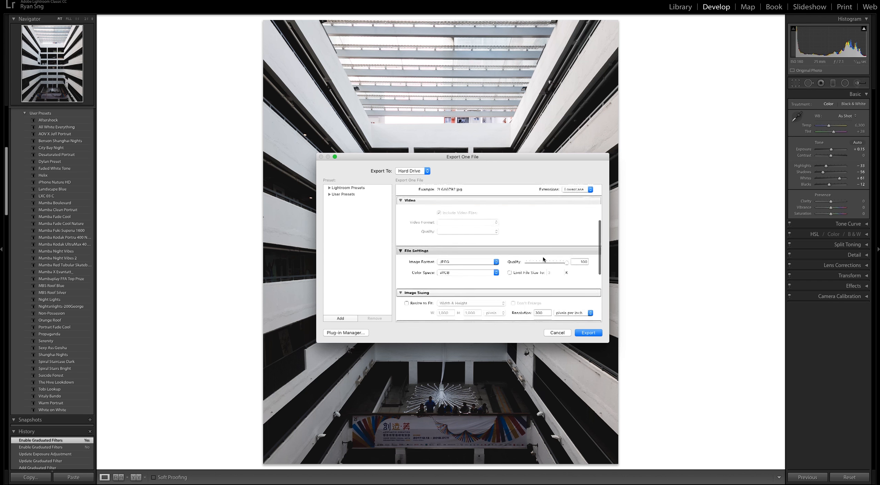
scroll(549, 258, "up", 8)
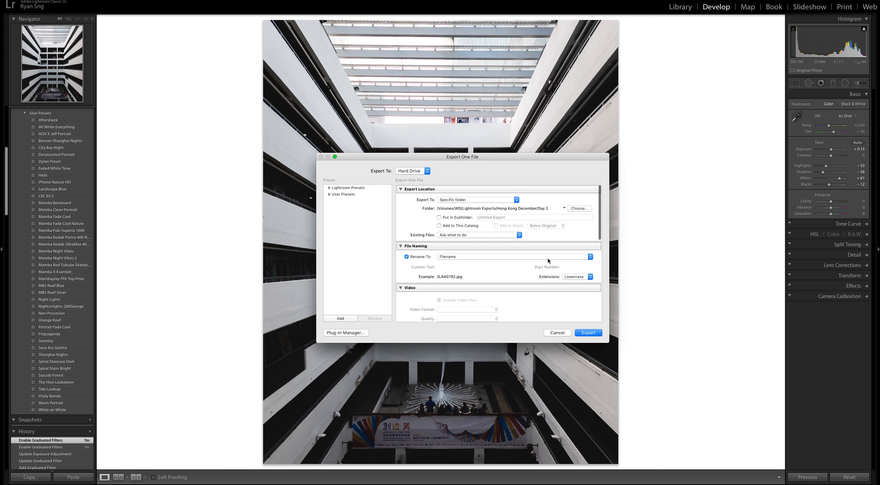
scroll(547, 258, "down", 7)
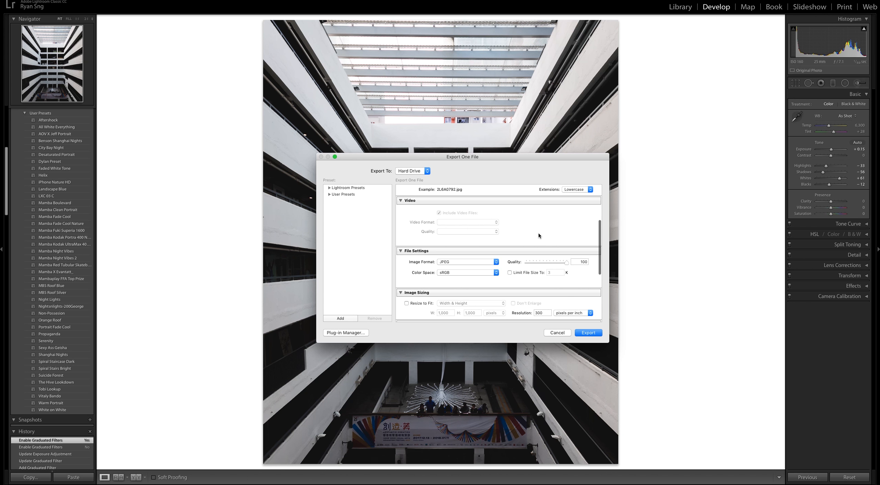
scroll(539, 235, "down", 3)
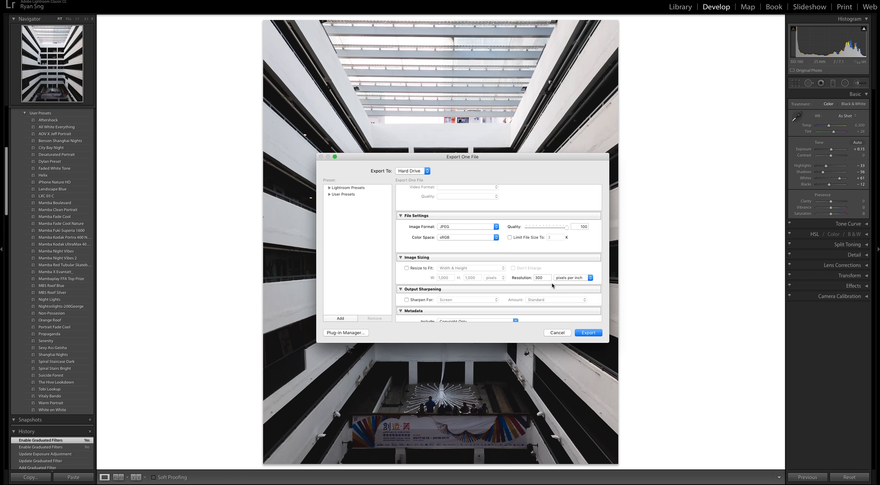
scroll(529, 271, "down", 4)
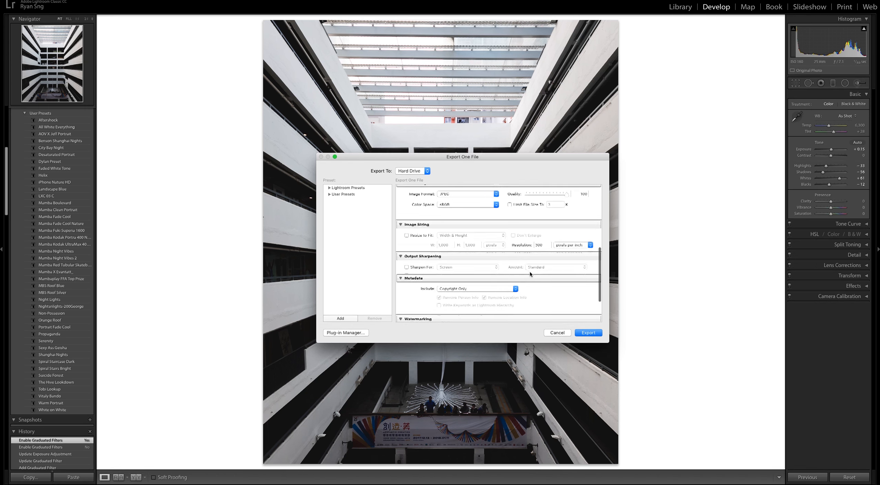
scroll(547, 280, "down", 2)
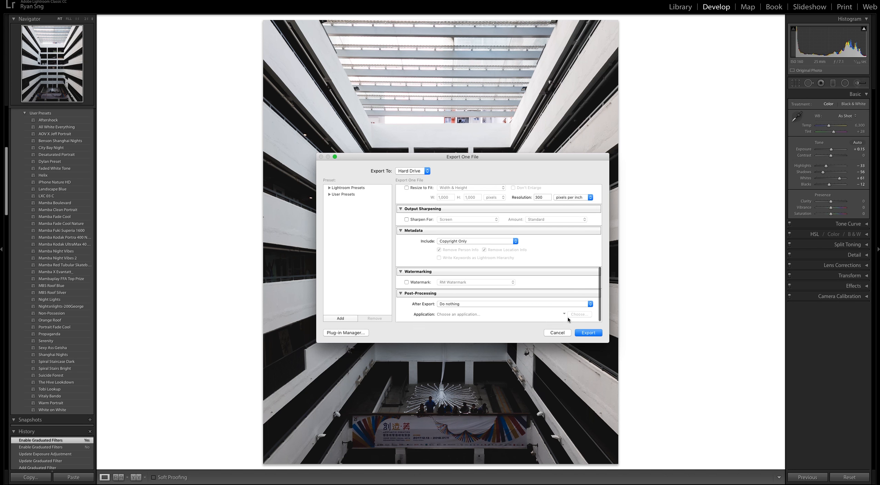
left_click(562, 333)
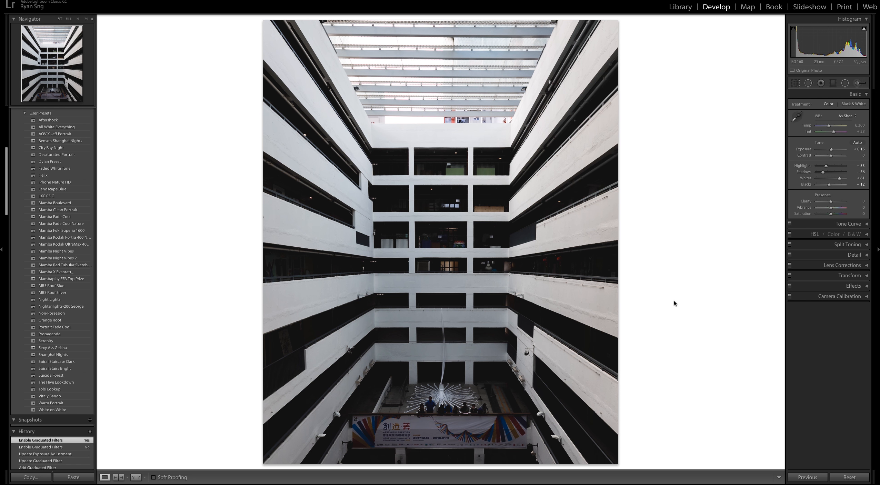
left_click(686, 8)
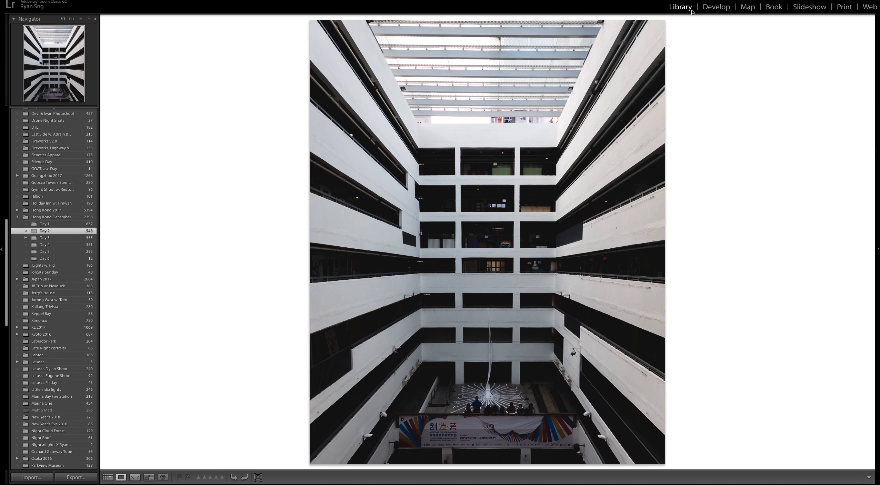
left_click(716, 8)
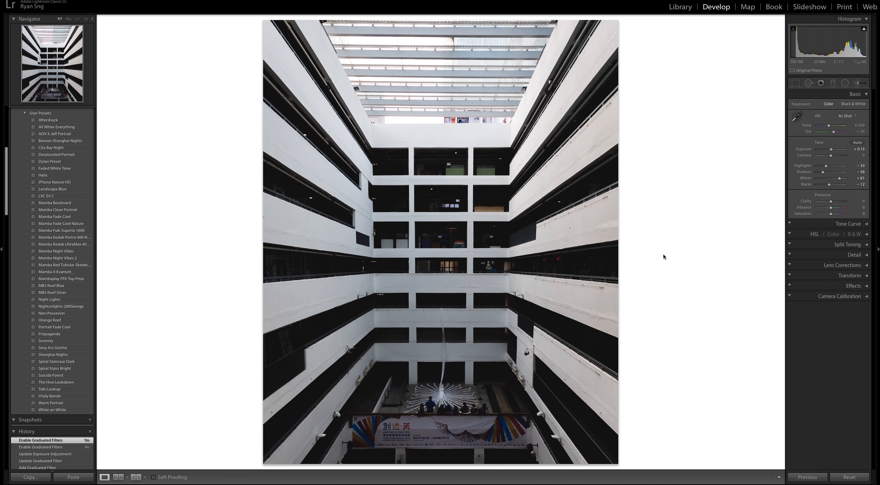